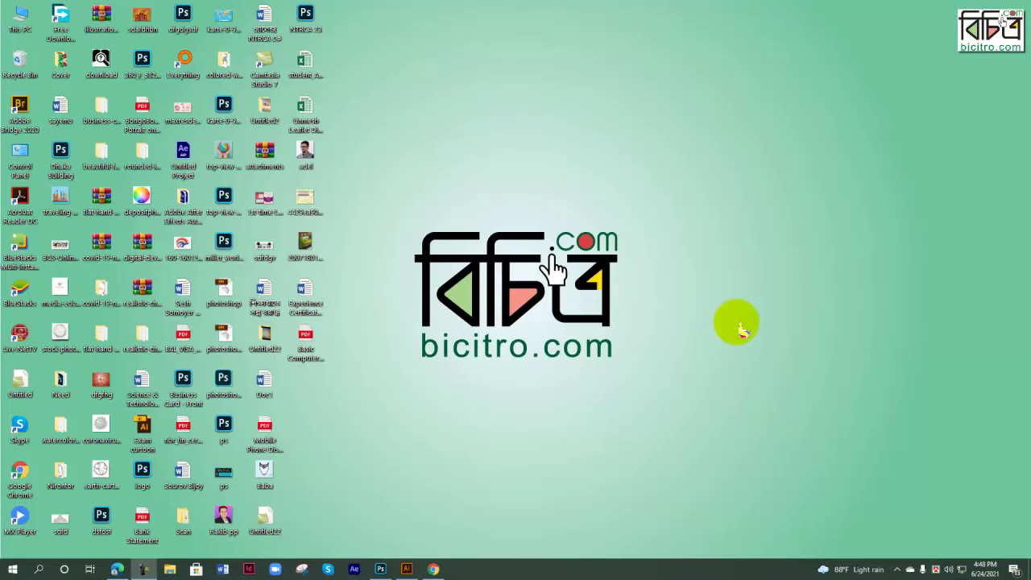
# Bring the already-open Illustrator 2020 window to the front from the taskbar.
pyautogui.click(399, 551)
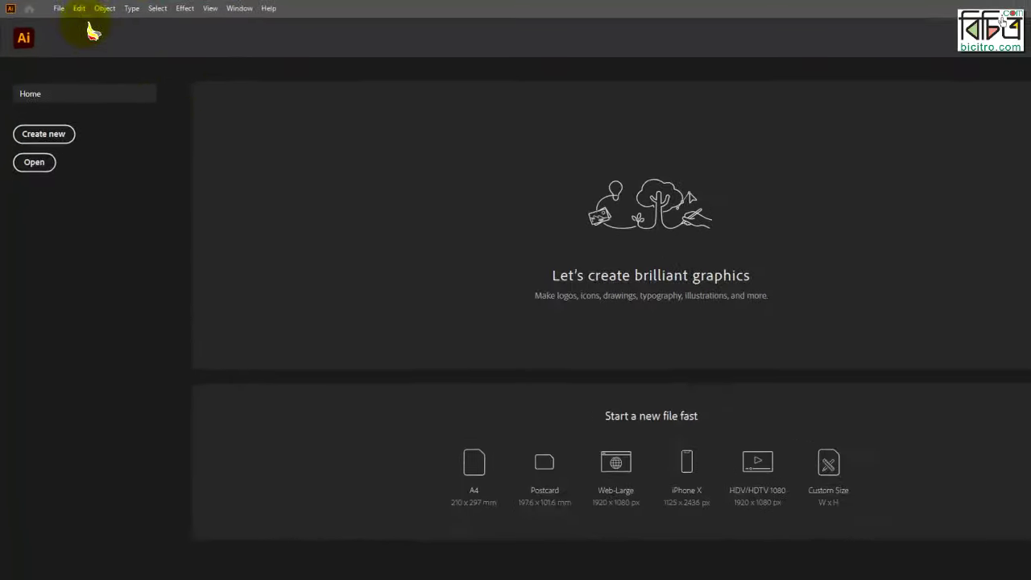
# Open the Open dialog and browse the Desktop to the 'Basic Computer Skills_ What is a PDF File_' PDF.
pyautogui.click(52, 7)
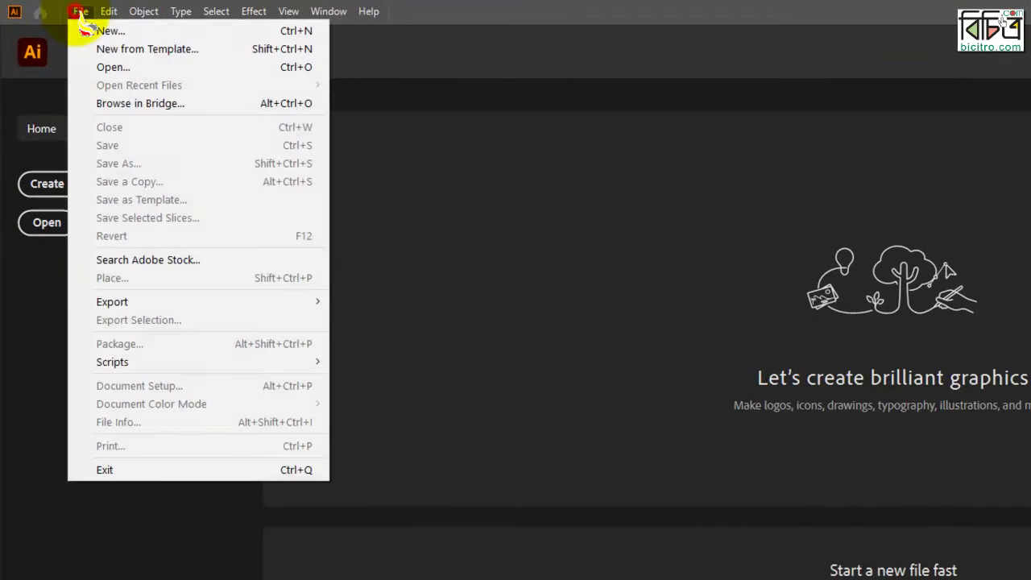
pyautogui.click(129, 68)
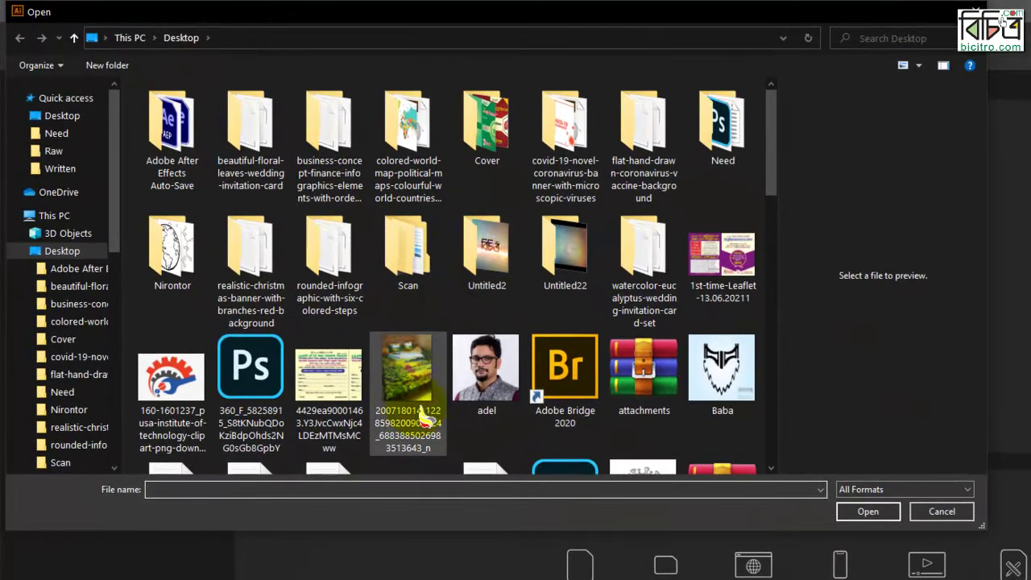
pyautogui.click(429, 408)
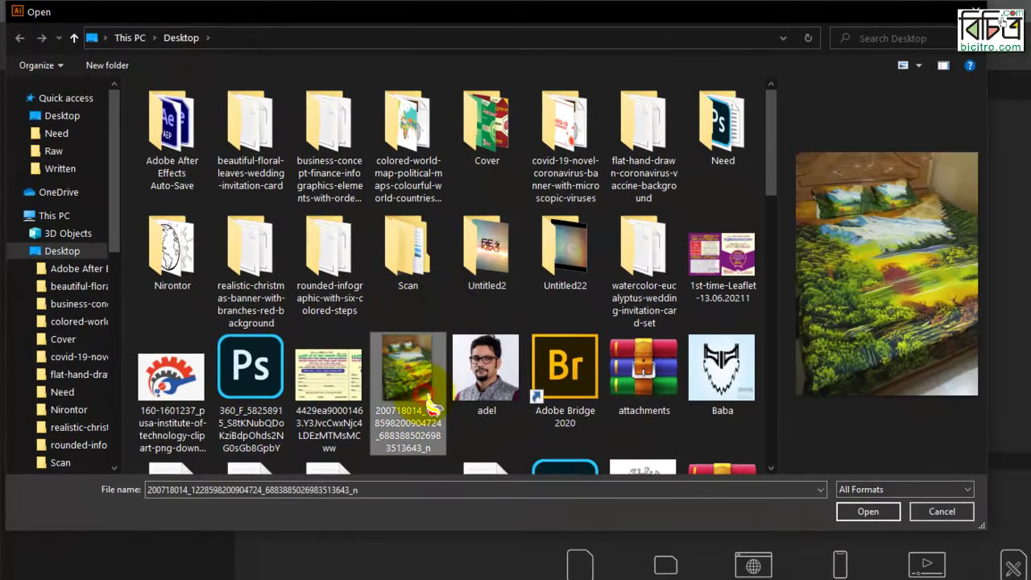
pyautogui.press('b')
pyautogui.press('b')
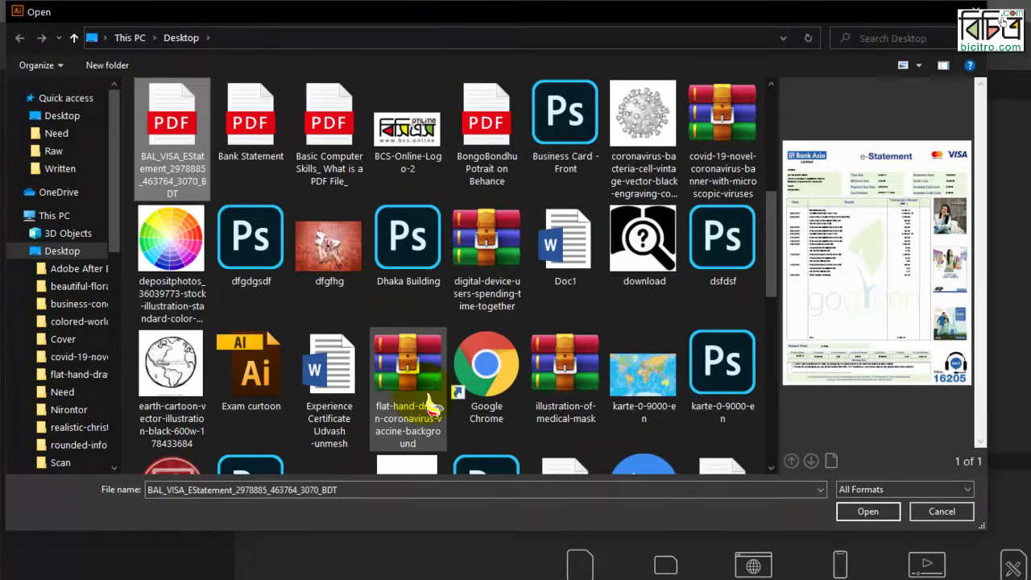
pyautogui.press('b')
pyautogui.press('b')
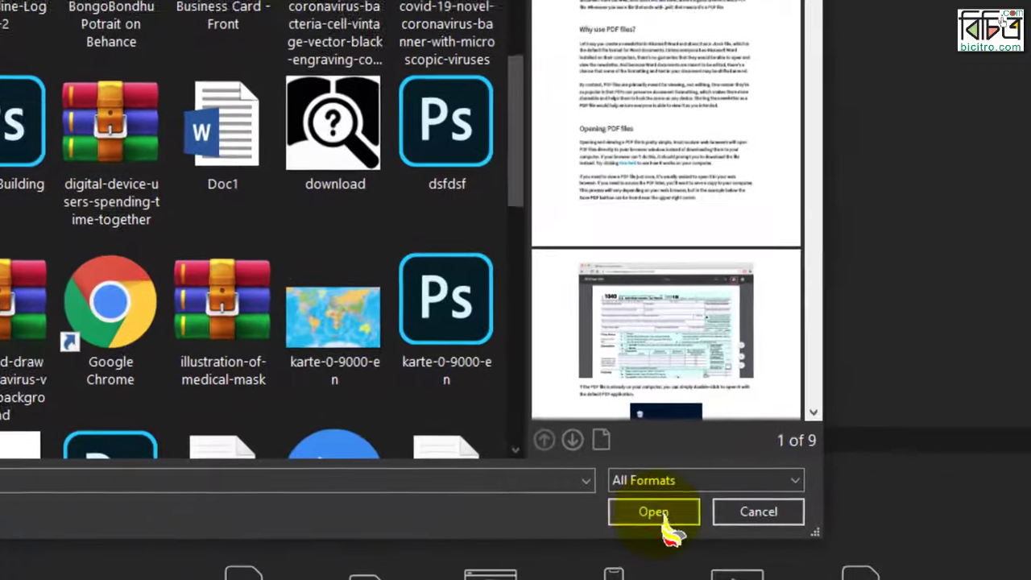
# Open the PDF and step its import preview to page 5.
pyautogui.click(868, 512)
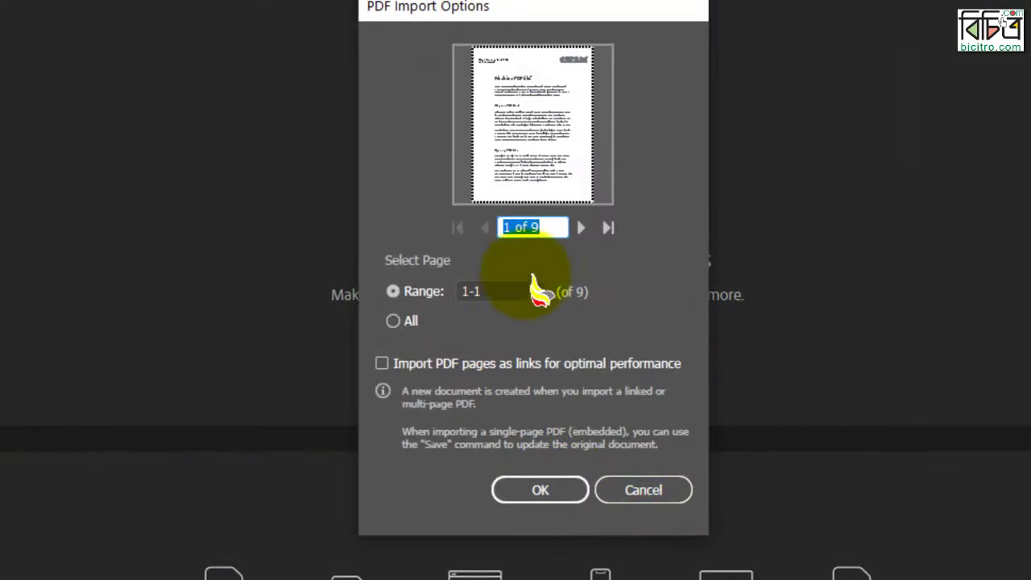
pyautogui.click(580, 228)
pyautogui.click(580, 227)
pyautogui.click(579, 228)
pyautogui.click(580, 228)
pyautogui.click(580, 228)
pyautogui.click(580, 228)
pyautogui.click(580, 228)
pyautogui.click(580, 228)
pyautogui.click(485, 228)
pyautogui.click(485, 228)
pyautogui.click(485, 228)
pyautogui.click(485, 228)
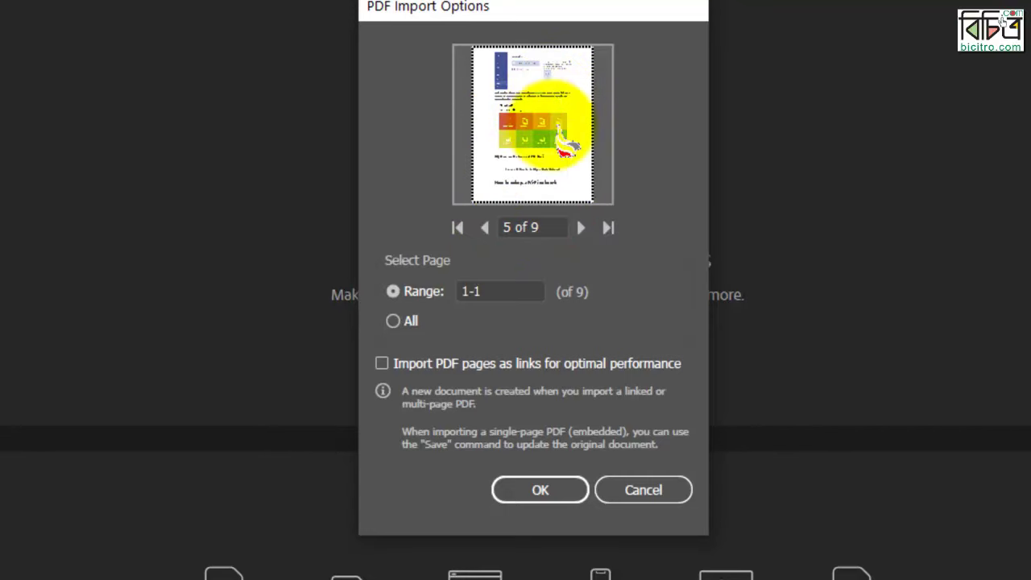
# Import only page 5 (range 5) as a linked PDF page.
pyautogui.click(491, 291)
pyautogui.write('5')
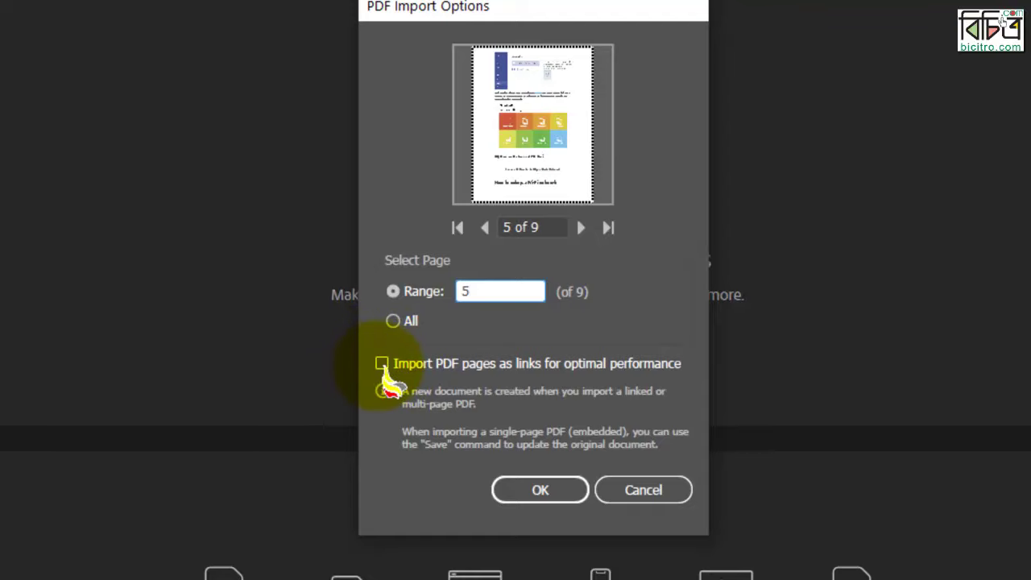
pyautogui.click(380, 364)
pyautogui.click(548, 489)
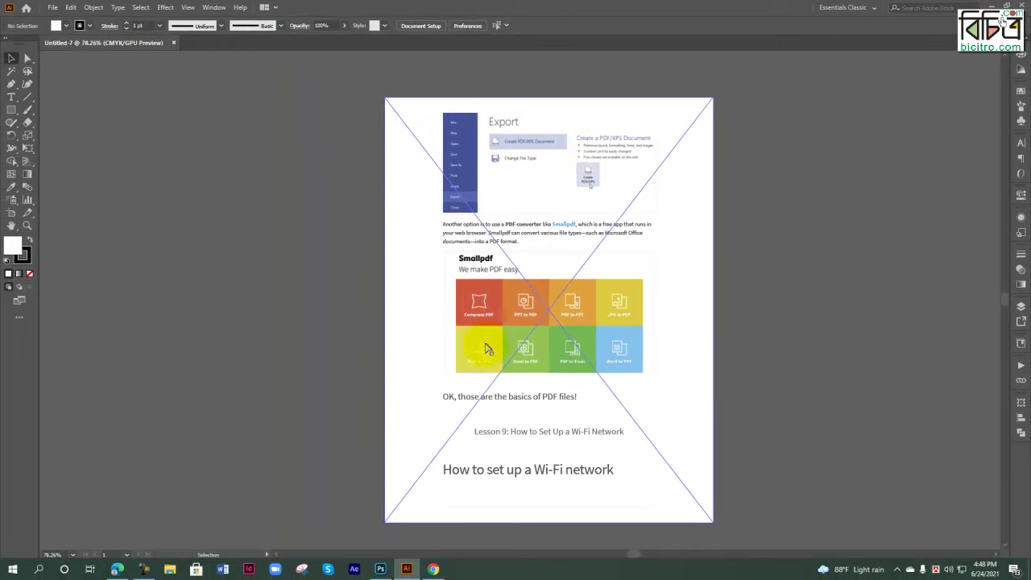
# Flatten the placed PDF page's transparency with Convert All Text to Outlines enabled.
pyautogui.click(544, 253)
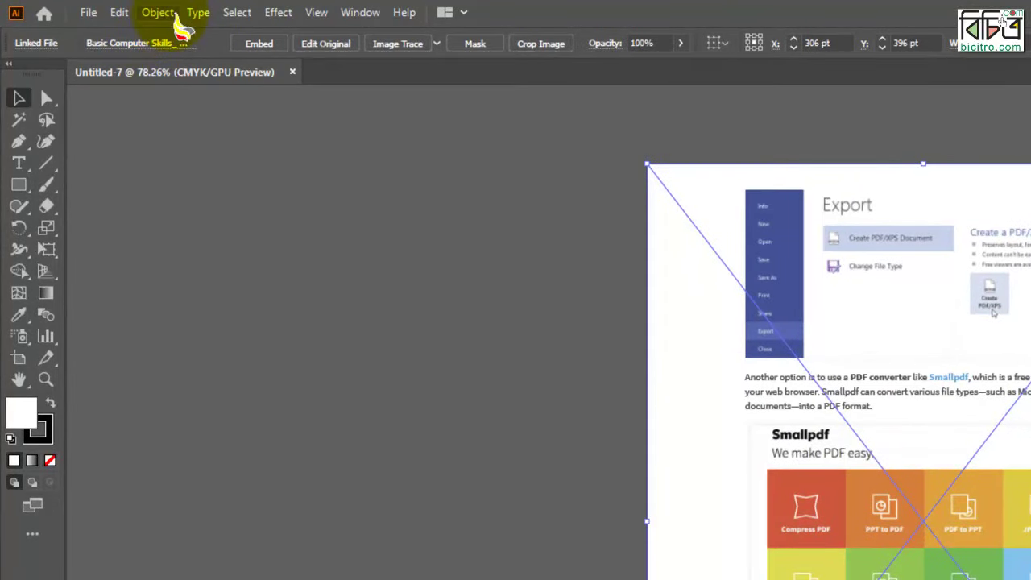
pyautogui.click(170, 13)
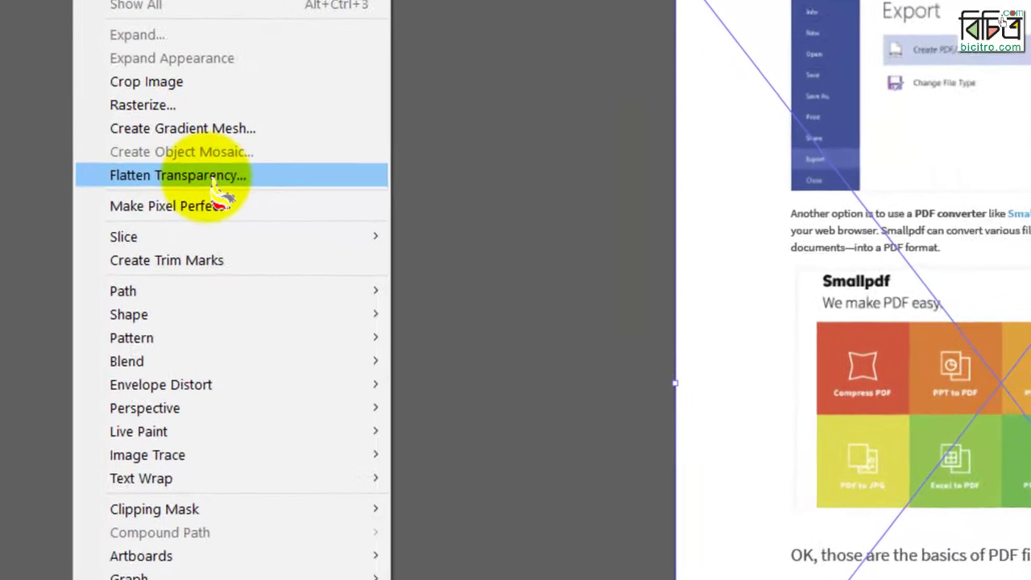
pyautogui.click(163, 211)
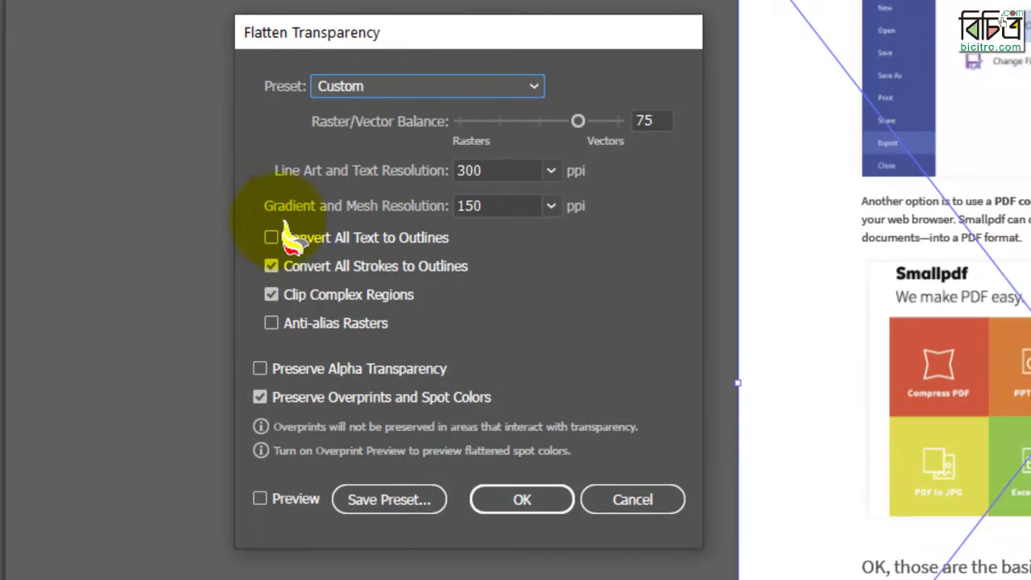
pyautogui.click(269, 238)
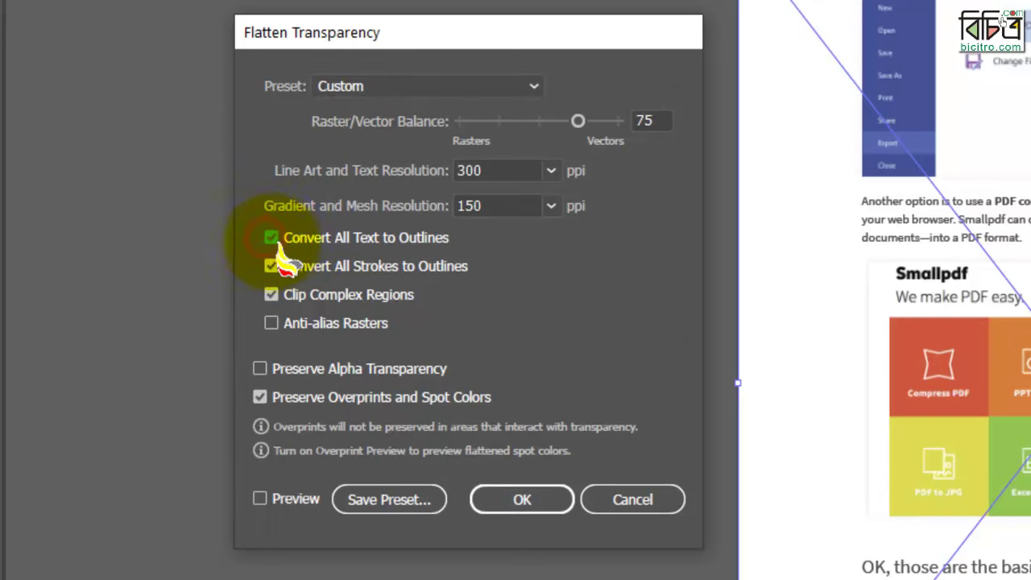
pyautogui.click(533, 503)
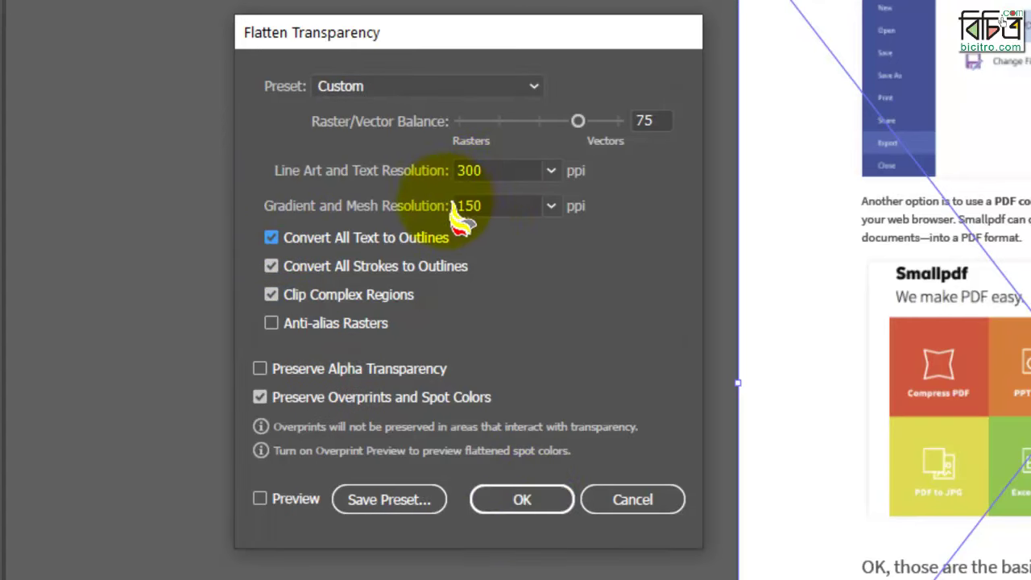
pyautogui.click(544, 512)
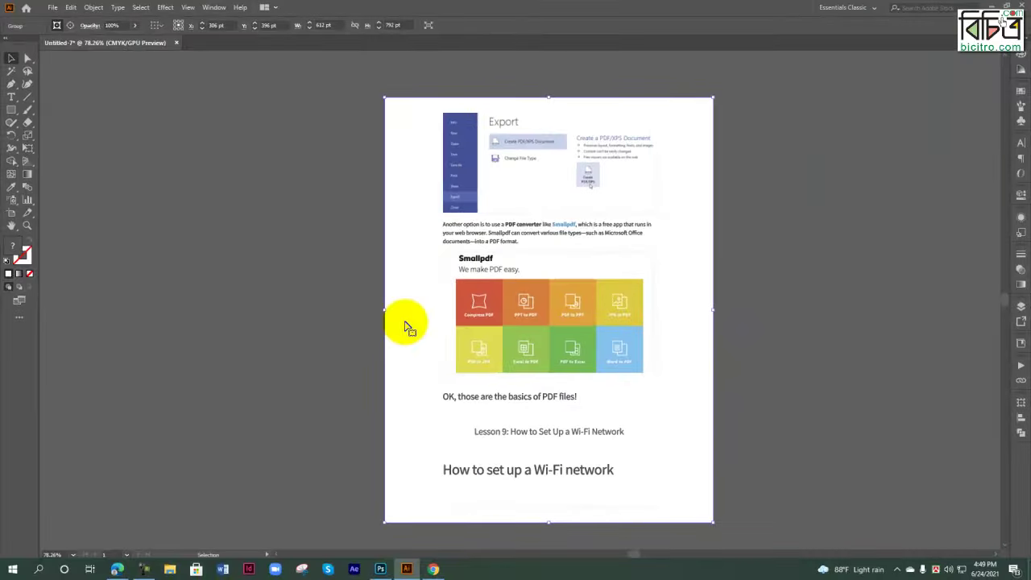
# Select paths at the top of the page with Direct Selection, then all with the same fill and stroke.
pyautogui.click(797, 263)
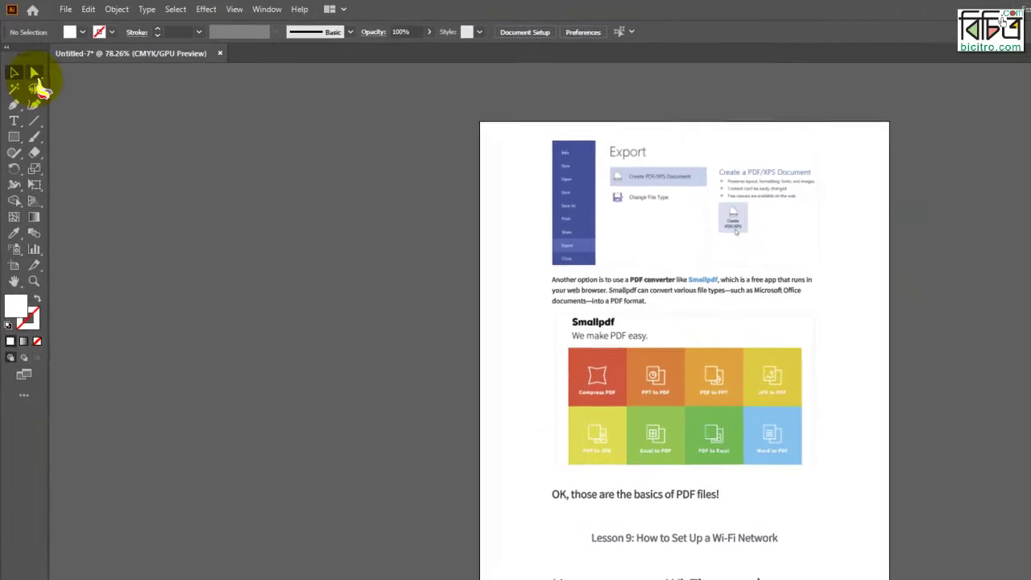
pyautogui.click(27, 58)
pyautogui.moveTo(478, 321); pyautogui.dragTo(536, 356)
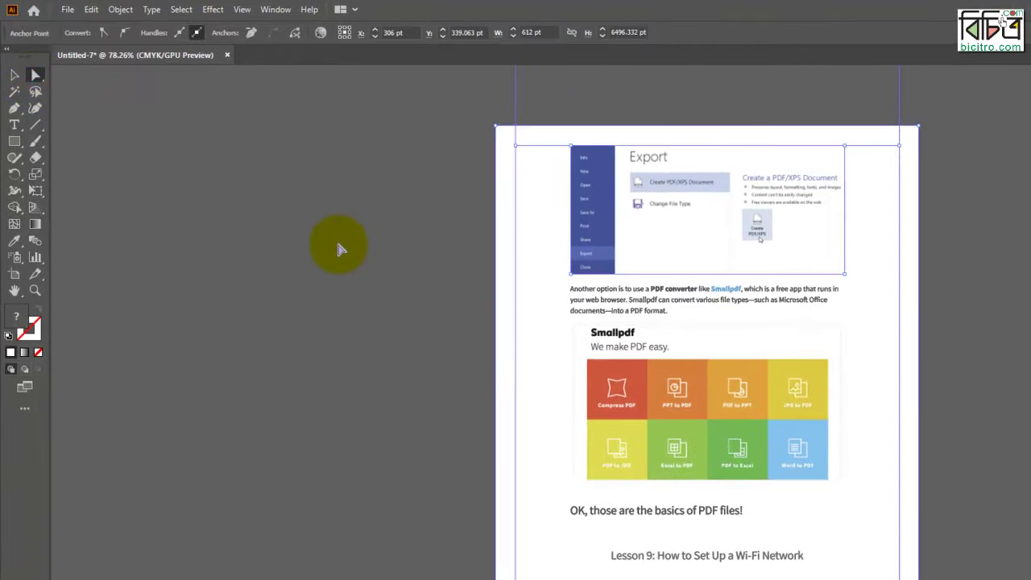
pyautogui.click(181, 9)
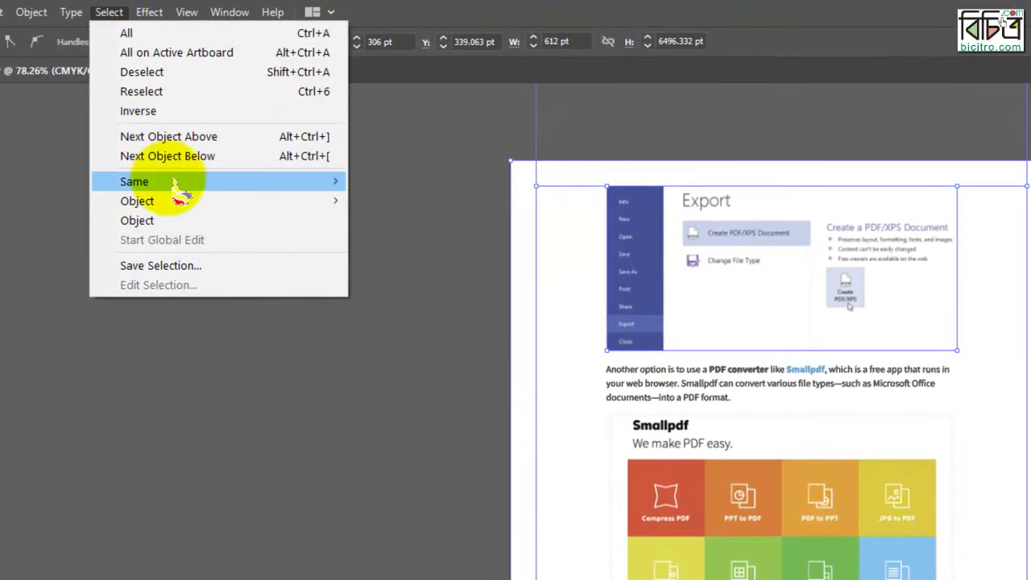
pyautogui.moveTo(161, 181)
pyautogui.click(439, 239)
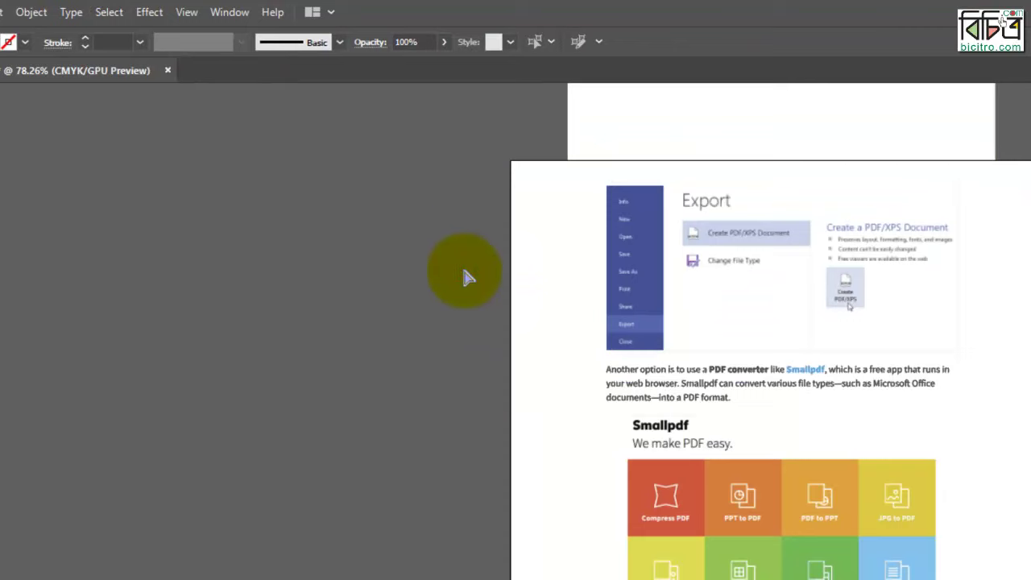
# Reselect by same fill and stroke, then select the stray Wi-Fi tower image below the artboard.
pyautogui.click(553, 398)
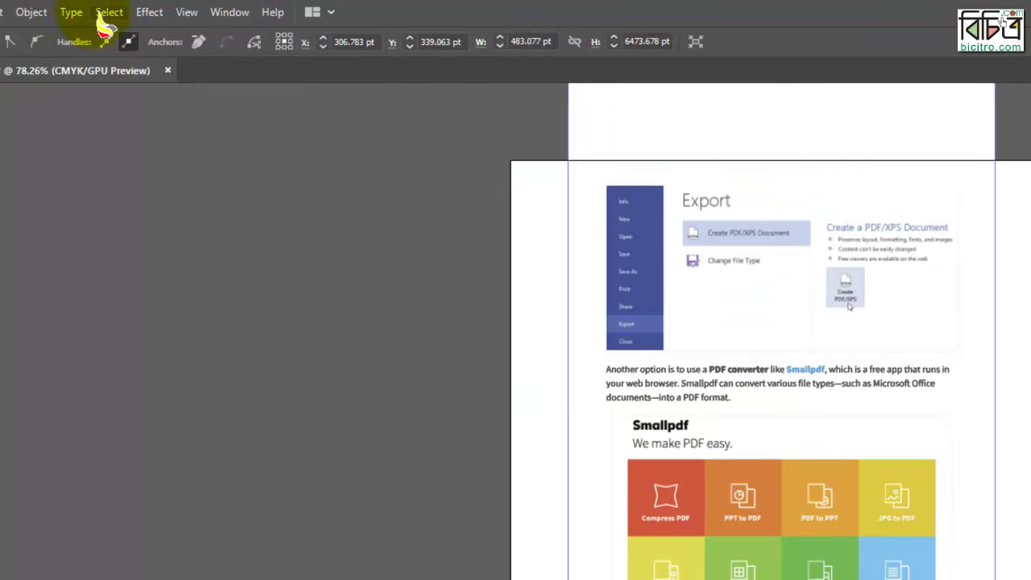
pyautogui.click(108, 12)
pyautogui.moveTo(134, 181)
pyautogui.click(451, 241)
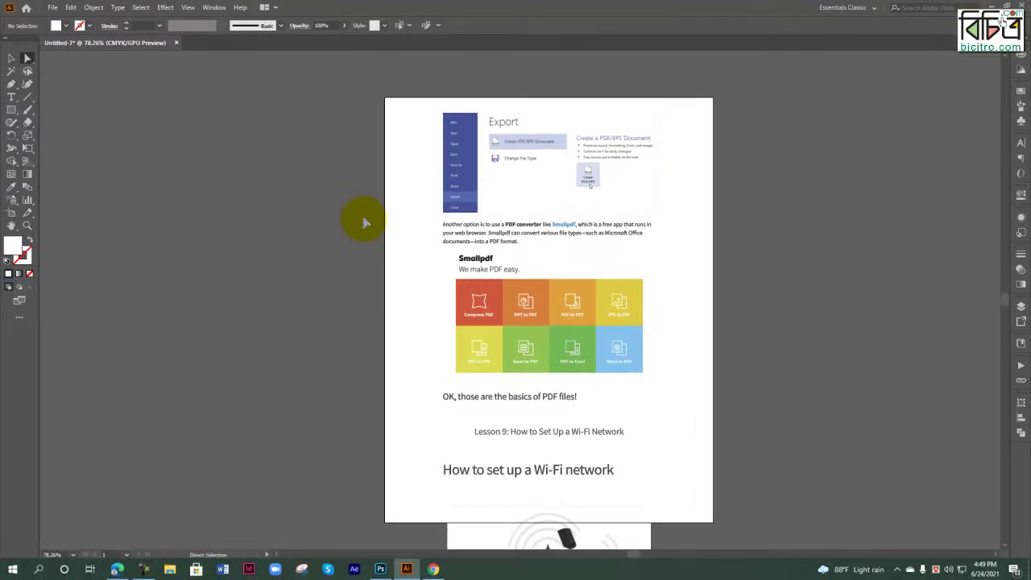
pyautogui.scroll(-3, 291, 210)
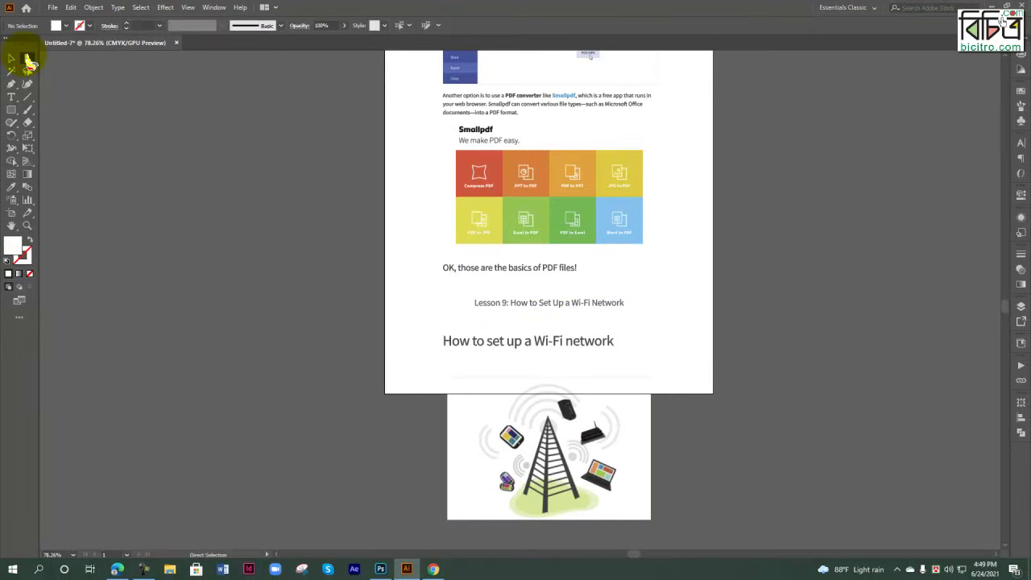
pyautogui.click(451, 432)
# Delete the stray Wi-Fi tower image and check the remaining artboard content at fit-to-window view.
pyautogui.press('Delete')
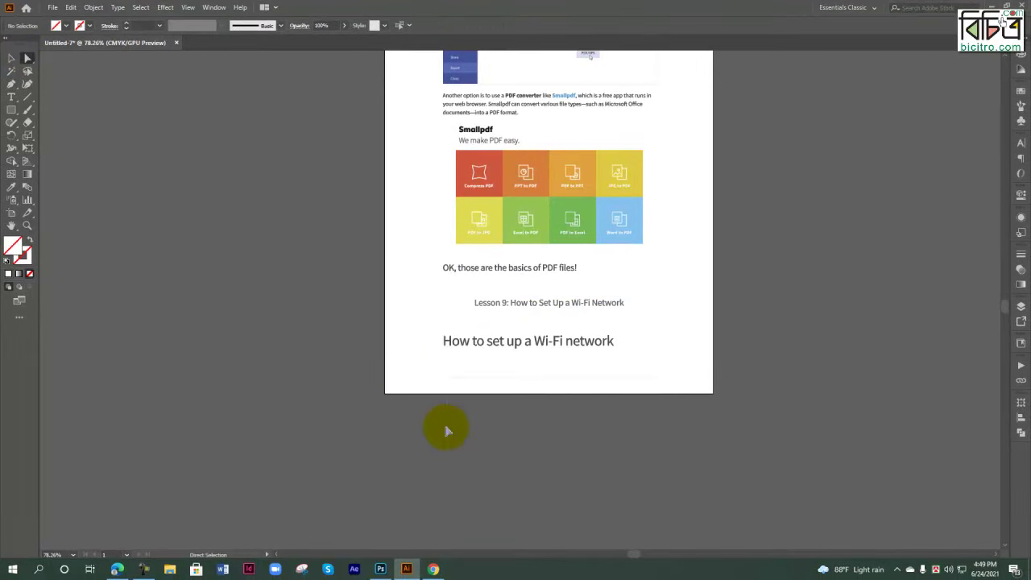
pyautogui.scroll(2, 451, 402)
pyautogui.scroll(1, 513, 392)
pyautogui.hotkey('ctrl', 'a')
pyautogui.click(846, 431)
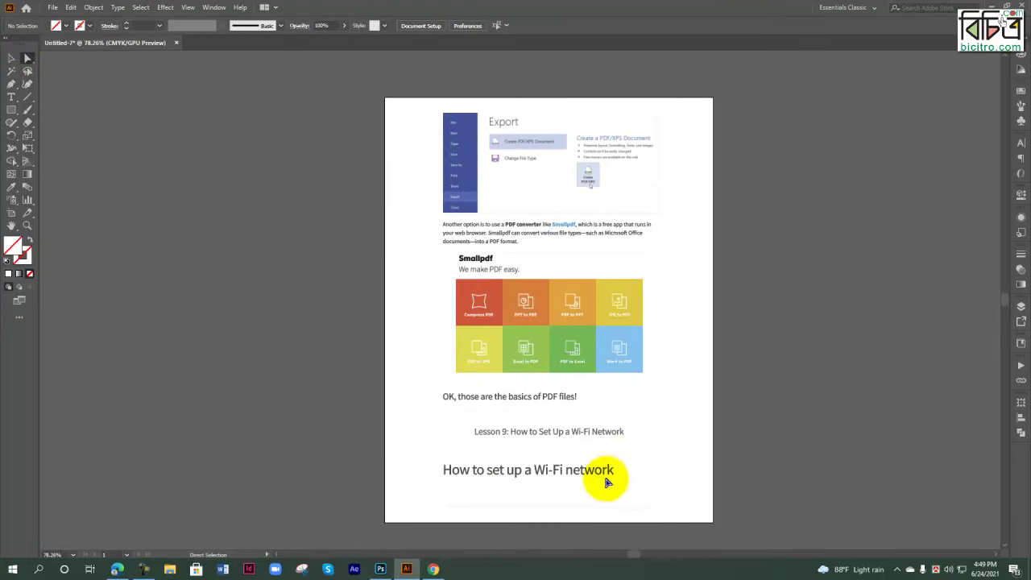
pyautogui.hotkey('ctrl', 'a')
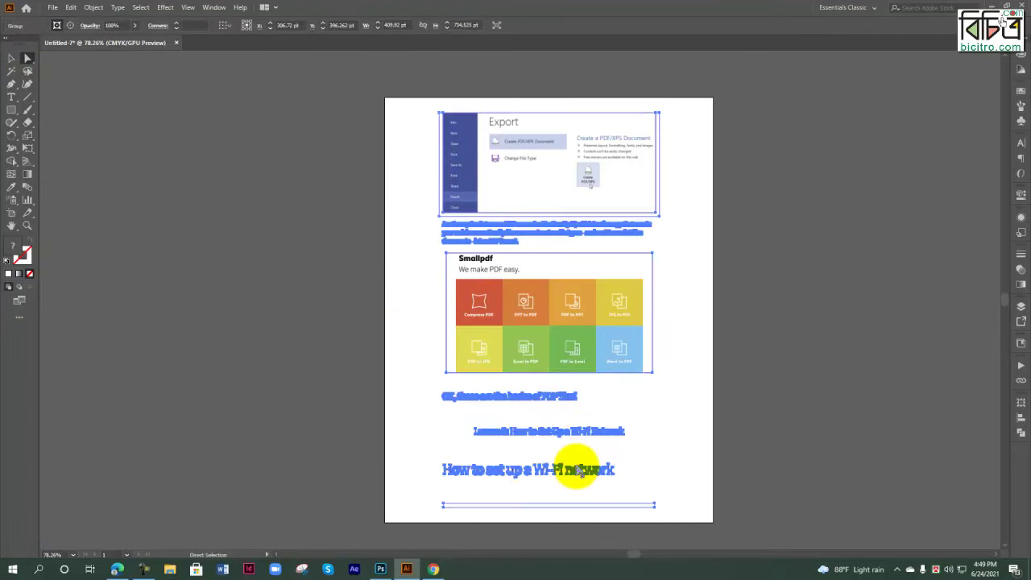
pyautogui.scroll(5, 536, 449)
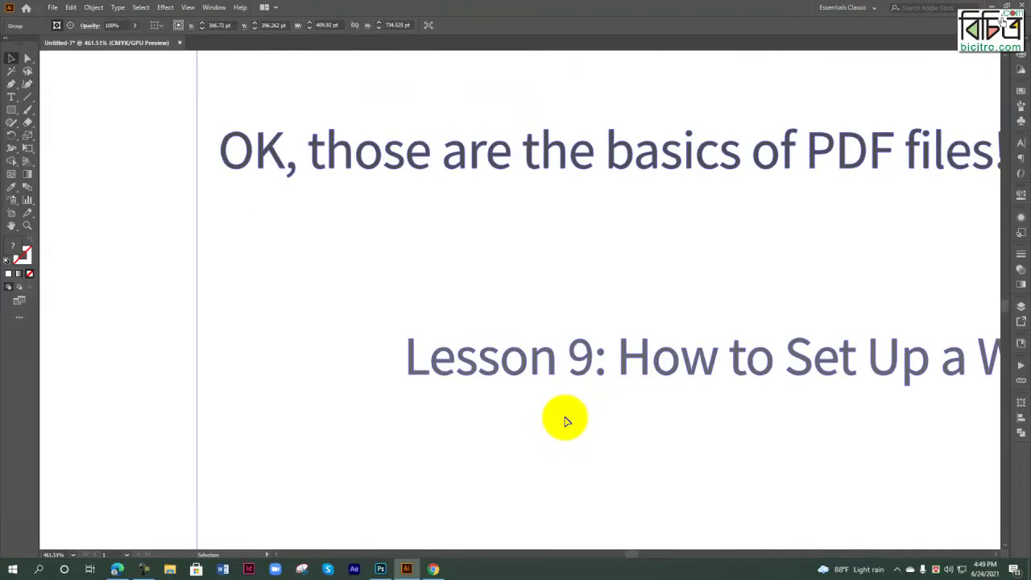
pyautogui.hotkey('ctrl', '0')
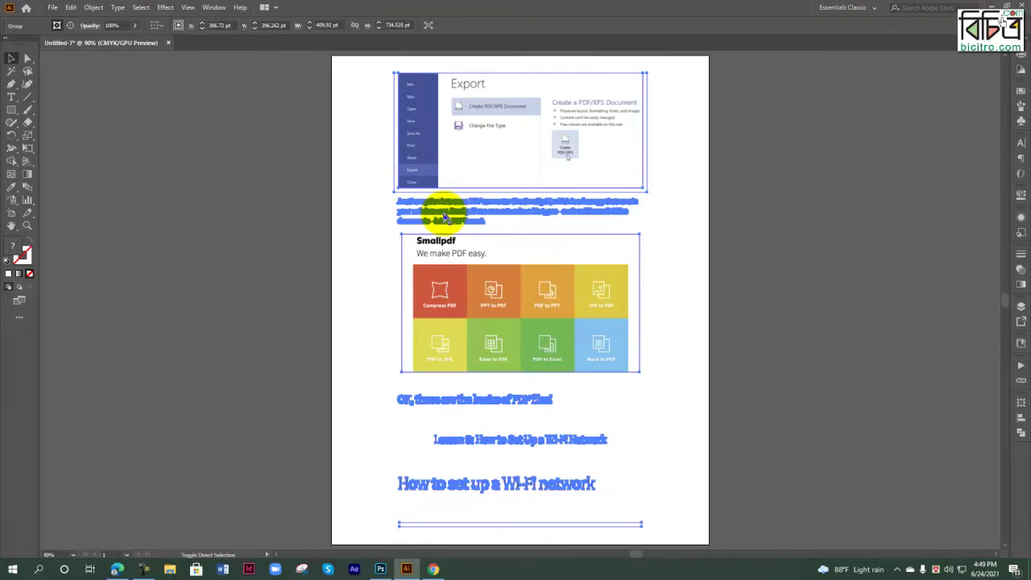
# Save the document as pdf edit.ai with default Illustrator options and close it.
pyautogui.hotkey('ctrl', 's')
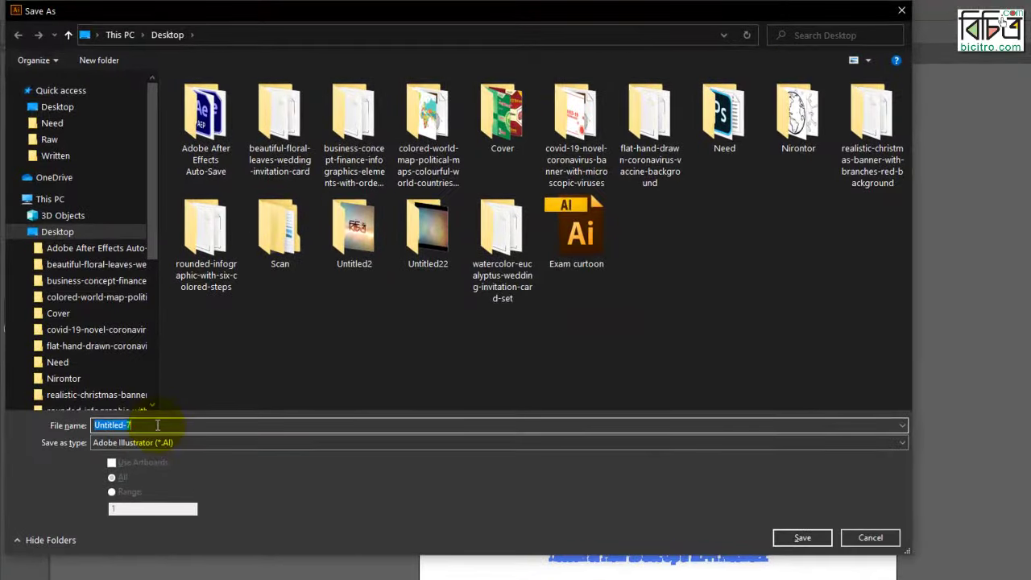
pyautogui.write('edit')
pyautogui.press('Return')
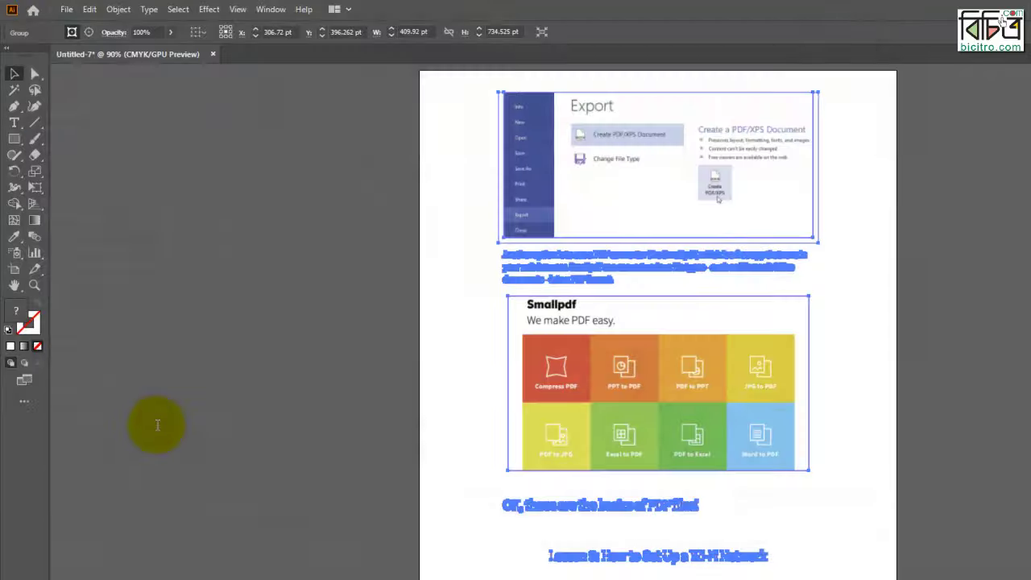
pyautogui.press('Return')
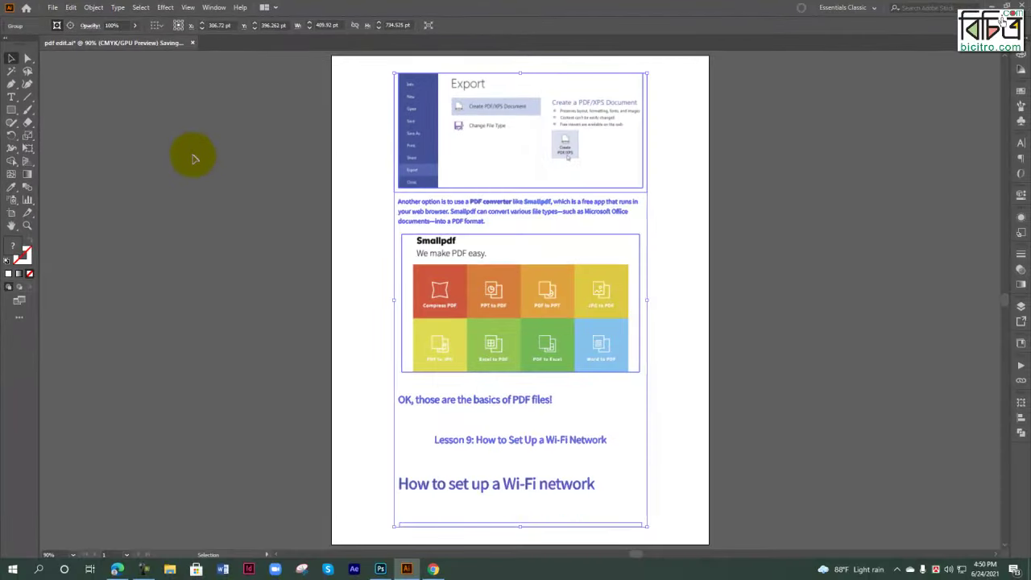
pyautogui.hotkey('ctrl', 'w')
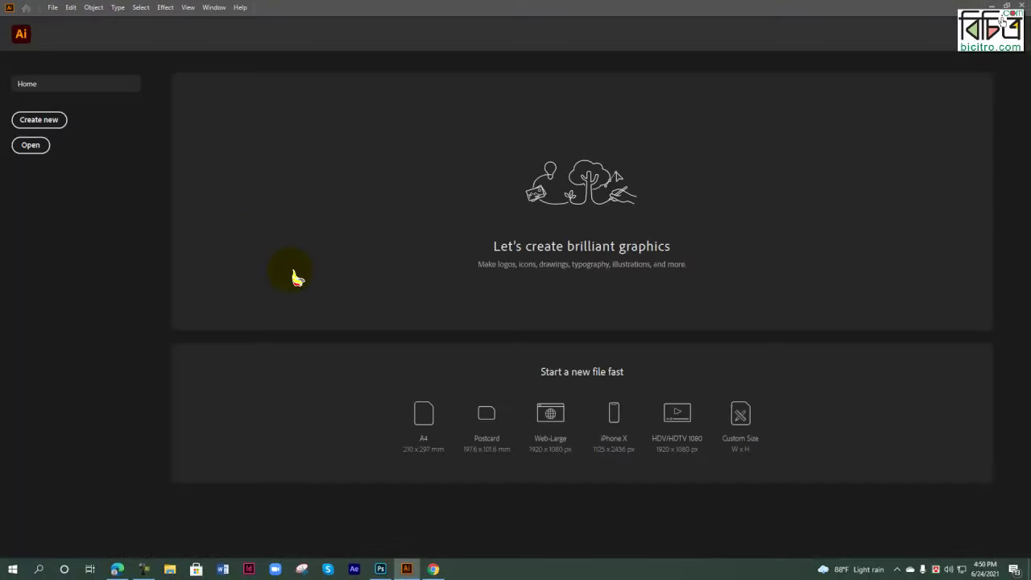
# Open the Basic Computer Skills PDF from the Desktop again to reach its import options.
pyautogui.click(53, 8)
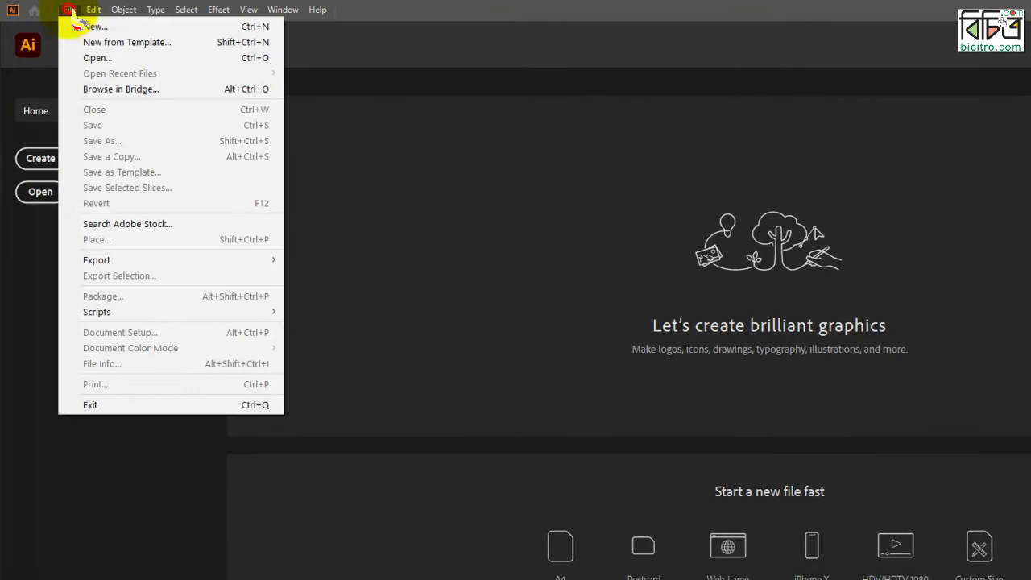
pyautogui.click(101, 58)
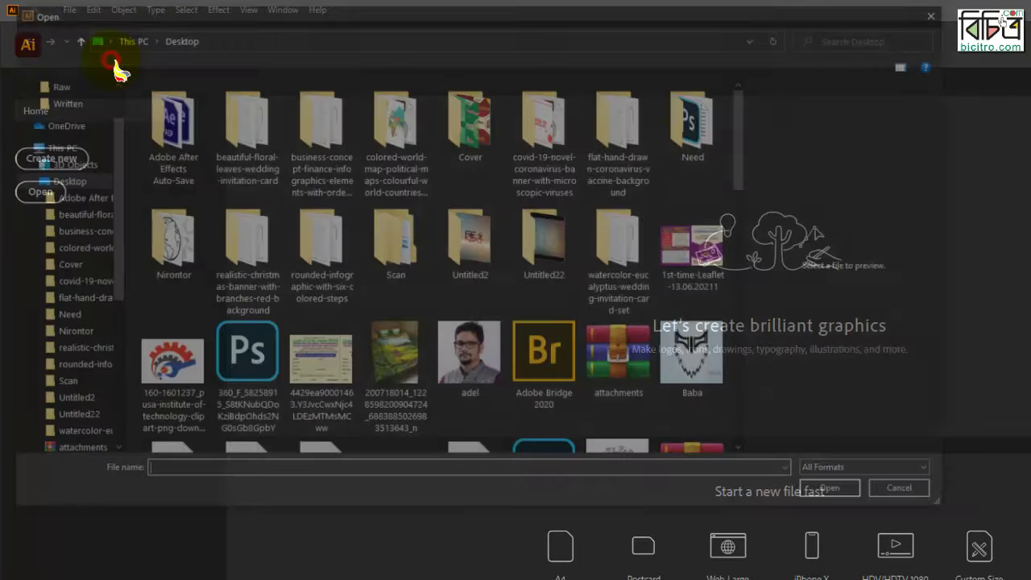
pyautogui.click(433, 224)
pyautogui.press('b')
pyautogui.press('b')
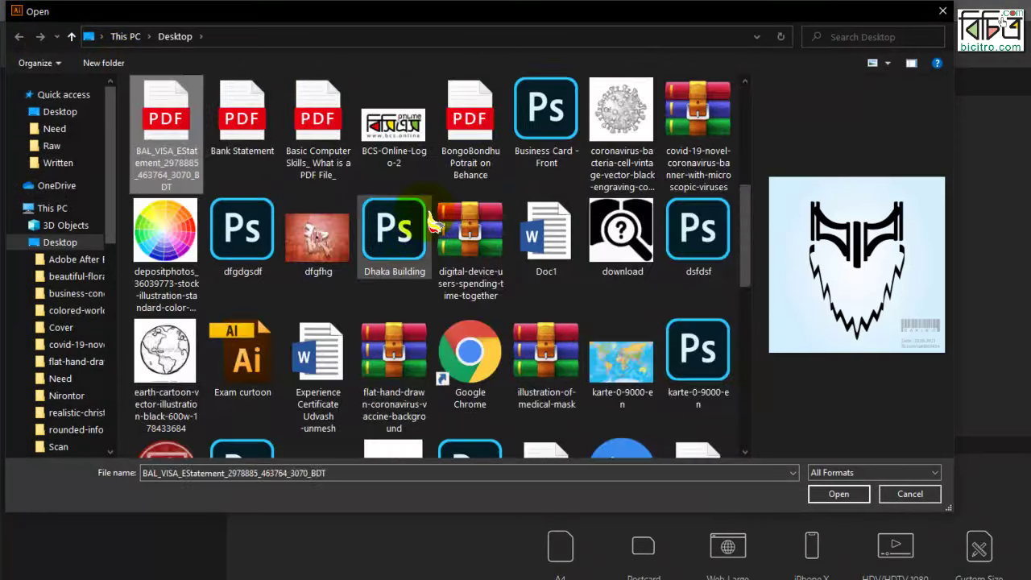
pyautogui.press('b')
pyautogui.click(326, 133)
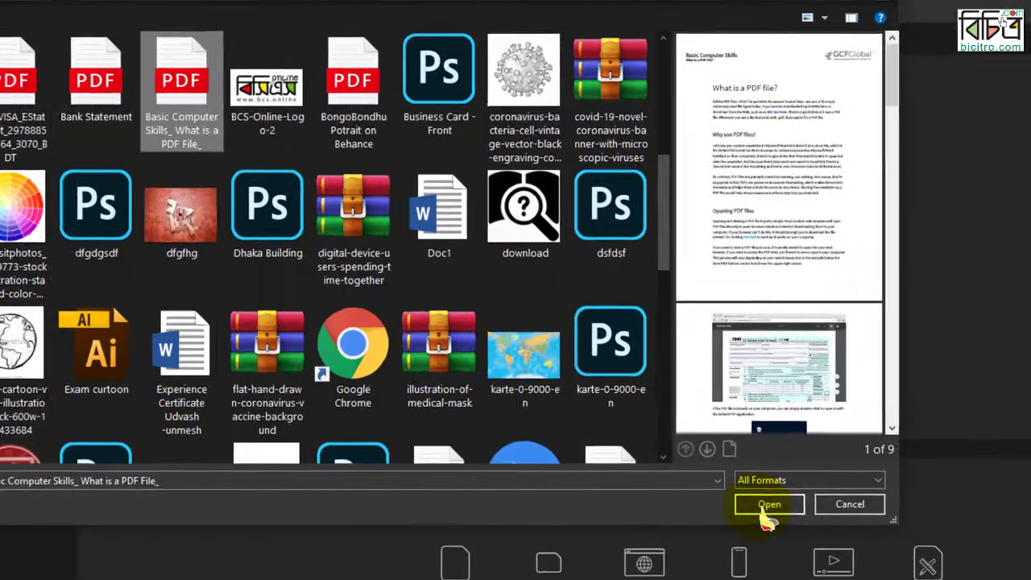
pyautogui.click(773, 501)
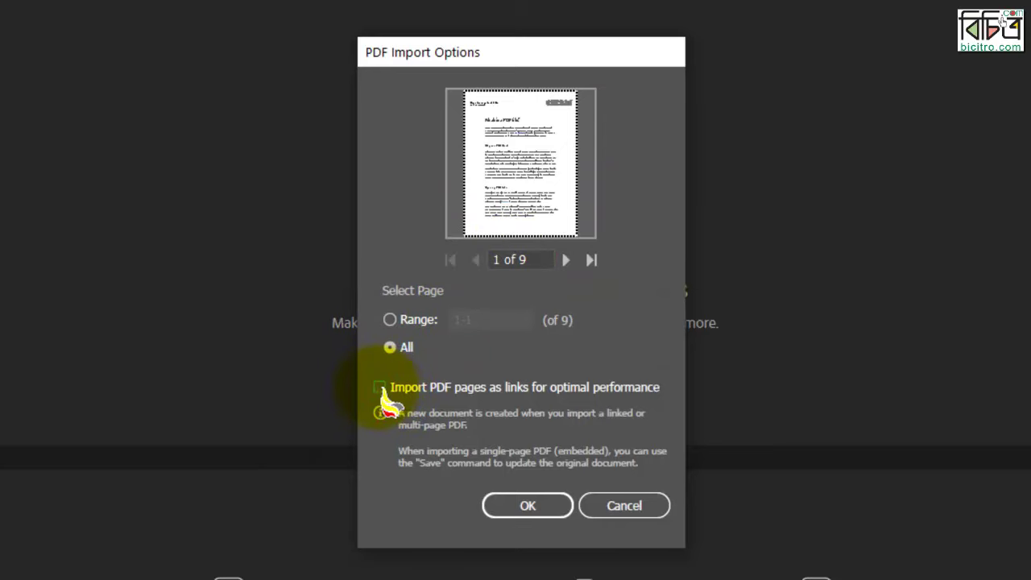
# Import all nine PDF pages as links and zoom out to see the side-by-side artboards.
pyautogui.click(379, 386)
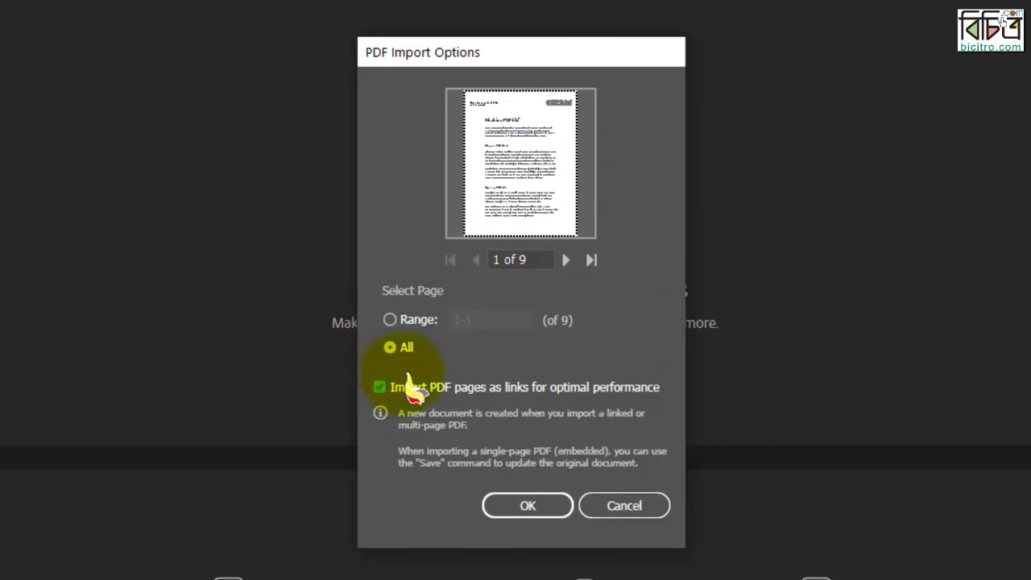
pyautogui.click(532, 506)
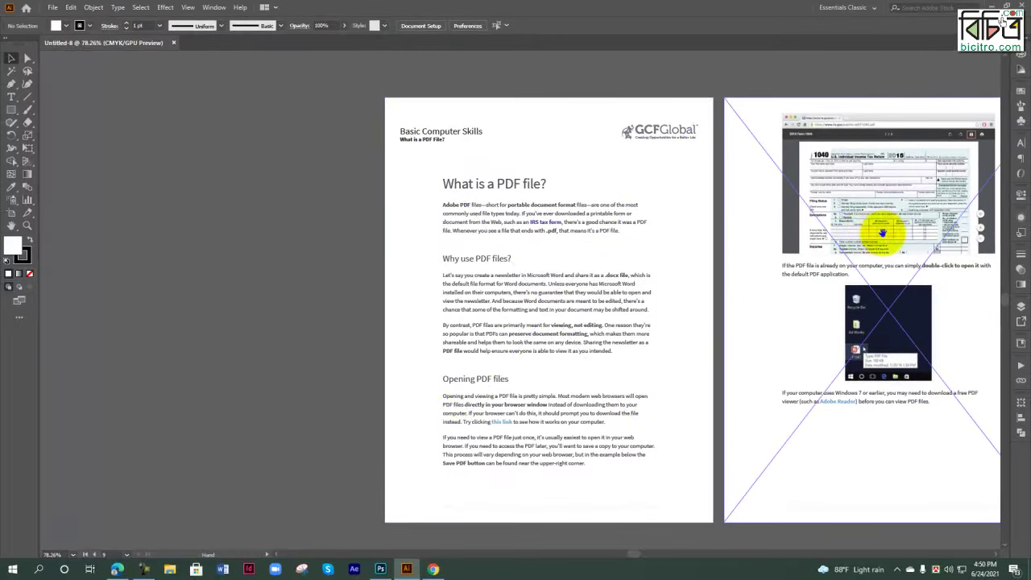
pyautogui.scroll(-1, 552, 248)
pyautogui.scroll(-1, 561, 256)
pyautogui.scroll(-1, 562, 257)
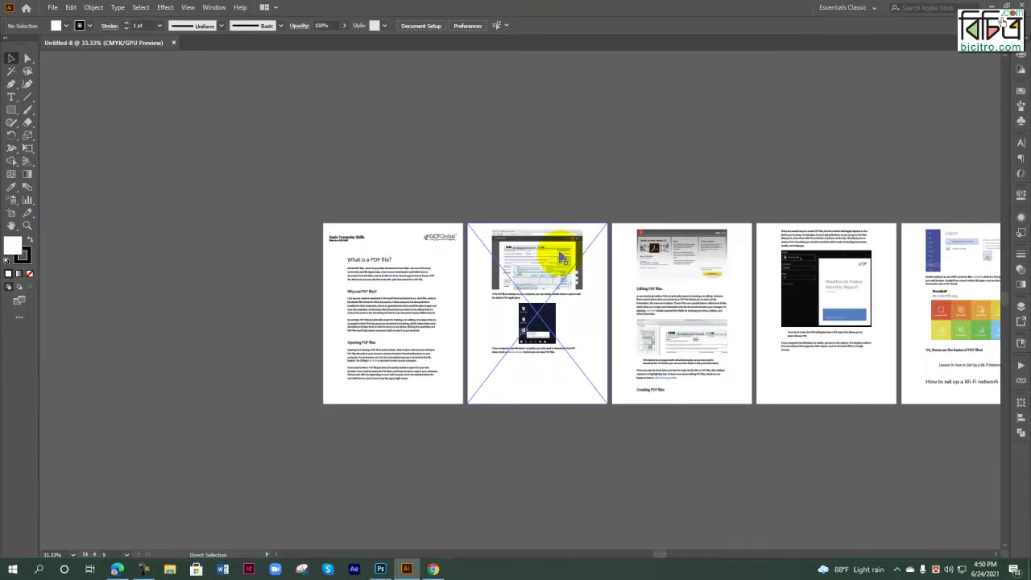
pyautogui.scroll(-1, 562, 256)
pyautogui.moveTo(787, 346); pyautogui.dragTo(577, 322)
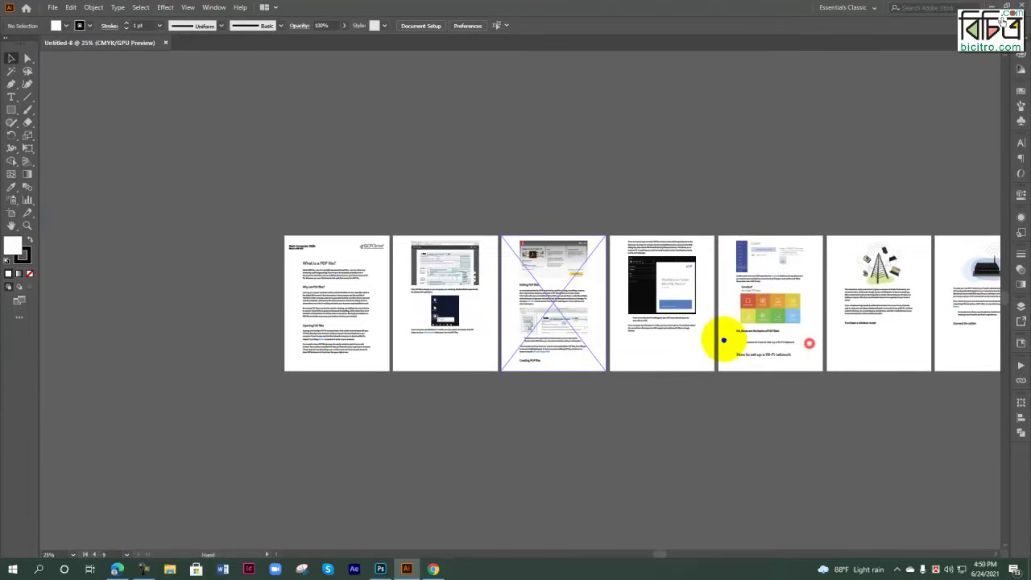
pyautogui.scroll(-1, 577, 321)
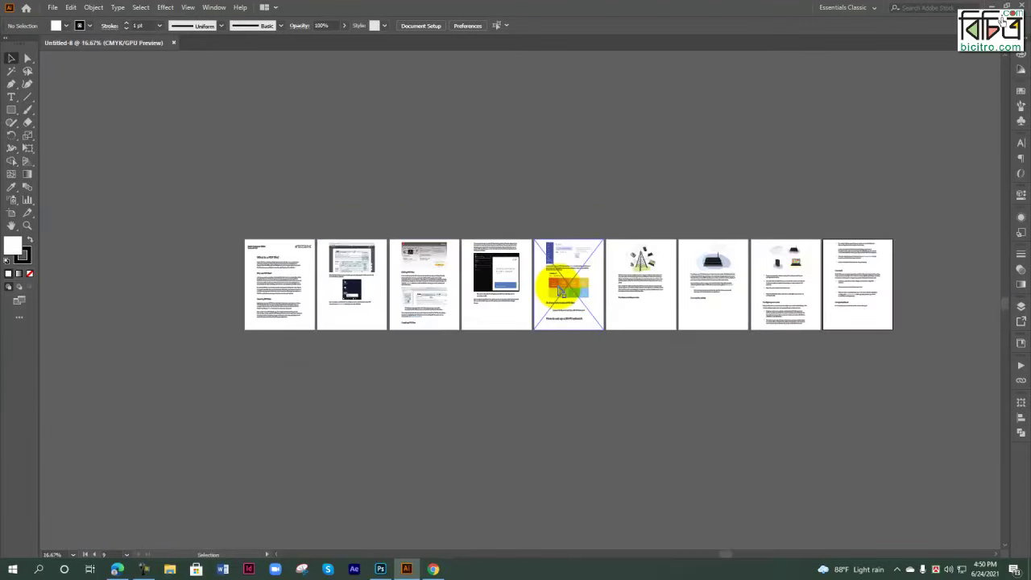
pyautogui.scroll(1, 586, 377)
# Select all nine placed page images, starting from the first page.
pyautogui.moveTo(684, 350); pyautogui.dragTo(650, 352)
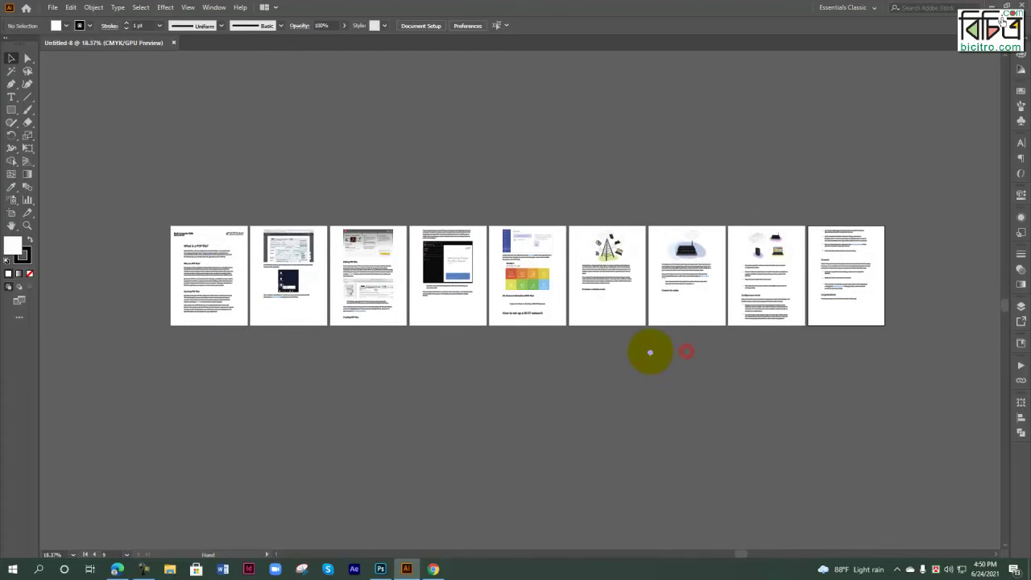
pyautogui.scroll(2, 613, 346)
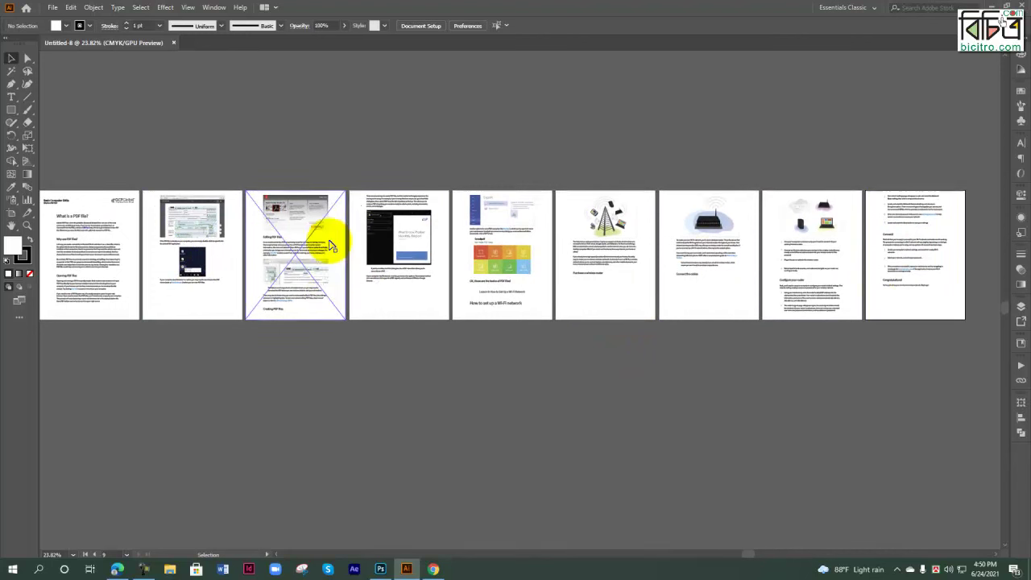
pyautogui.click(113, 234)
pyautogui.hotkey('ctrl', 'a')
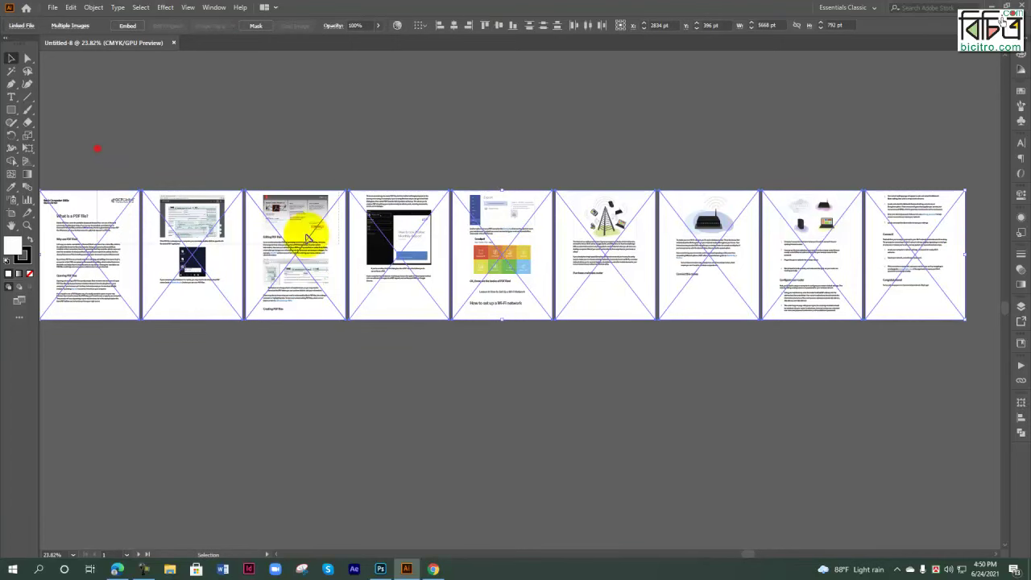
pyautogui.hscroll(1, 995, 389)
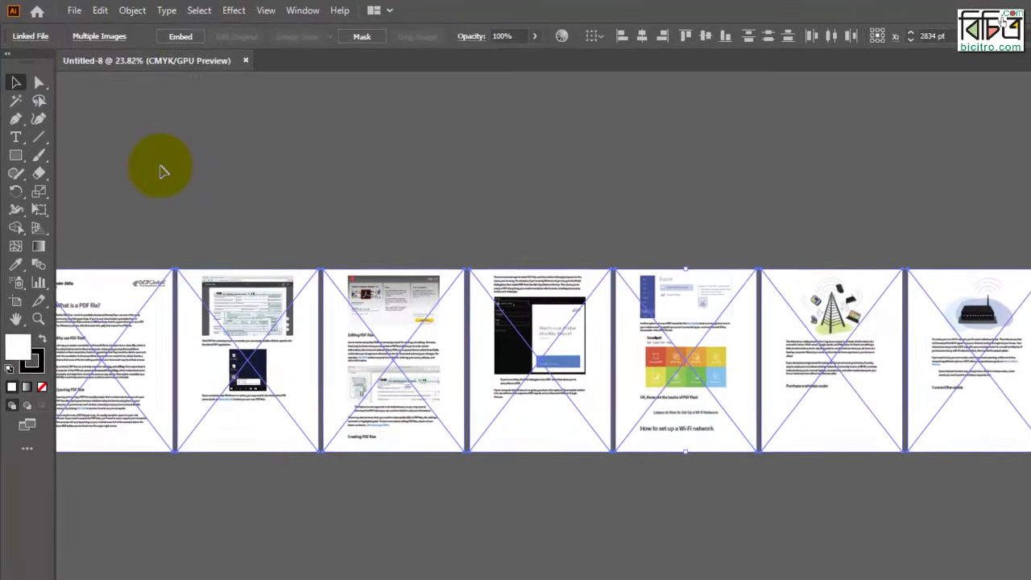
pyautogui.click(137, 10)
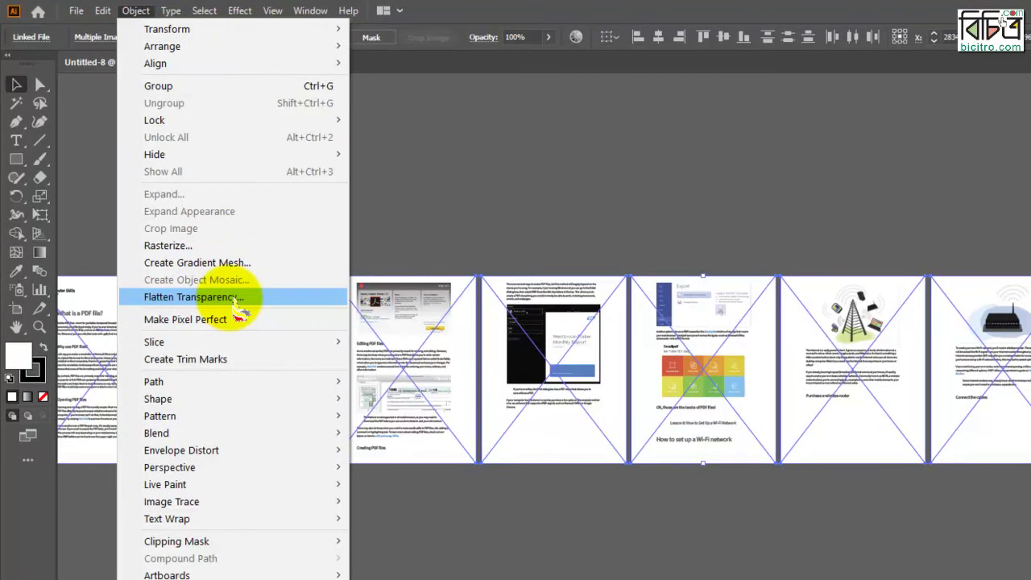
# Flatten transparency on all nine pages, toggling Convert All Text to Outlines.
pyautogui.click(233, 302)
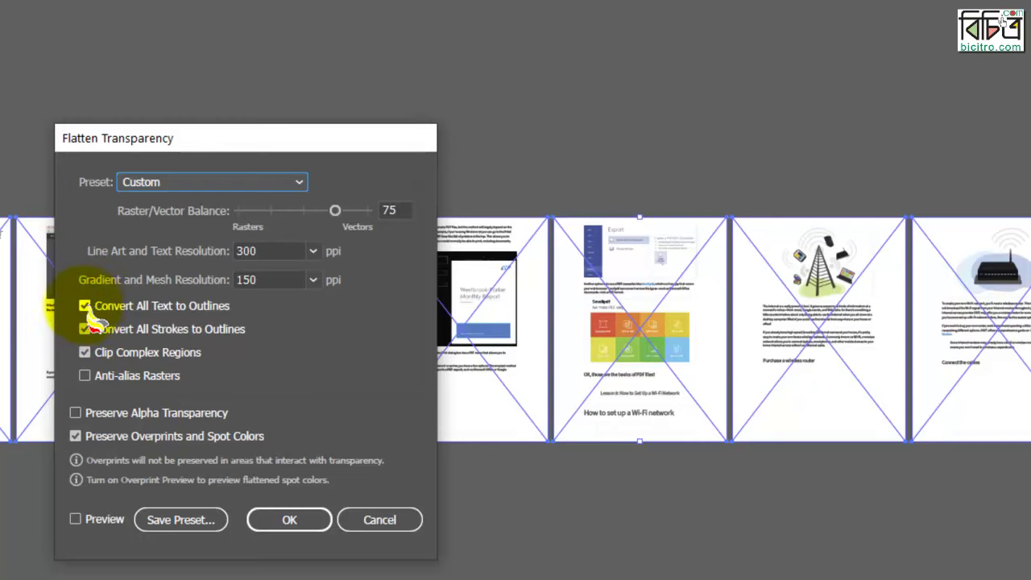
pyautogui.click(84, 306)
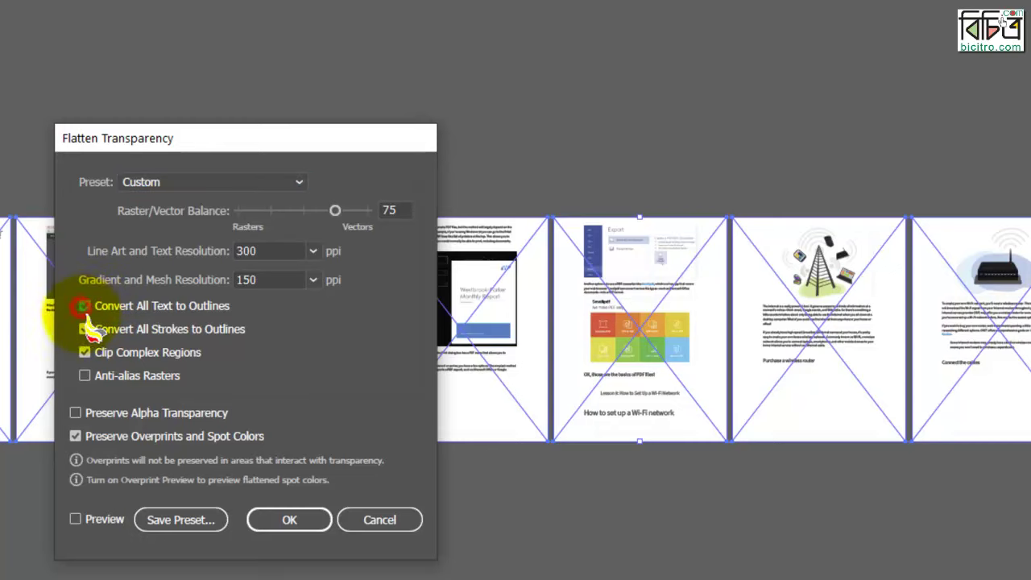
pyautogui.click(290, 520)
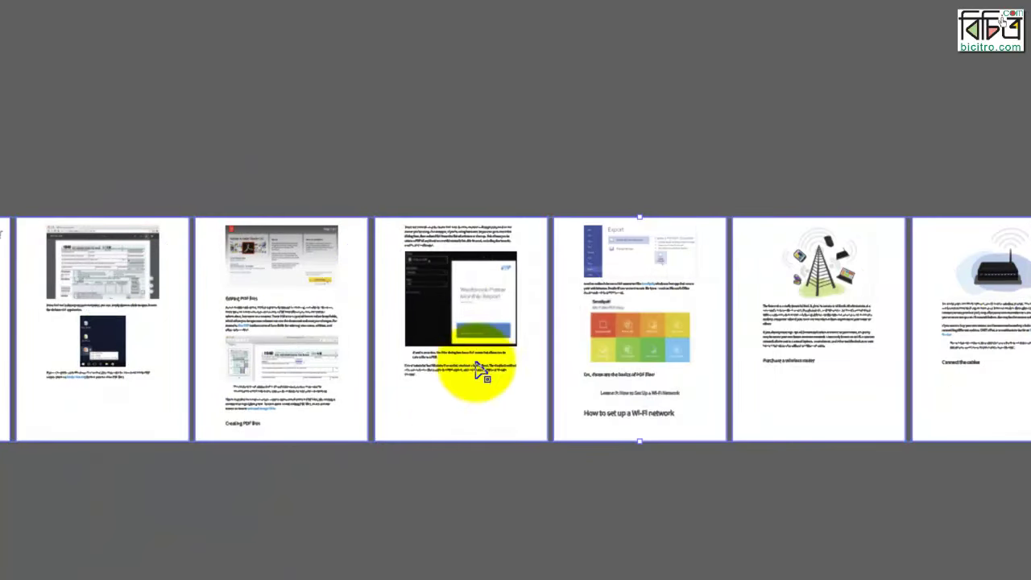
pyautogui.click(887, 520)
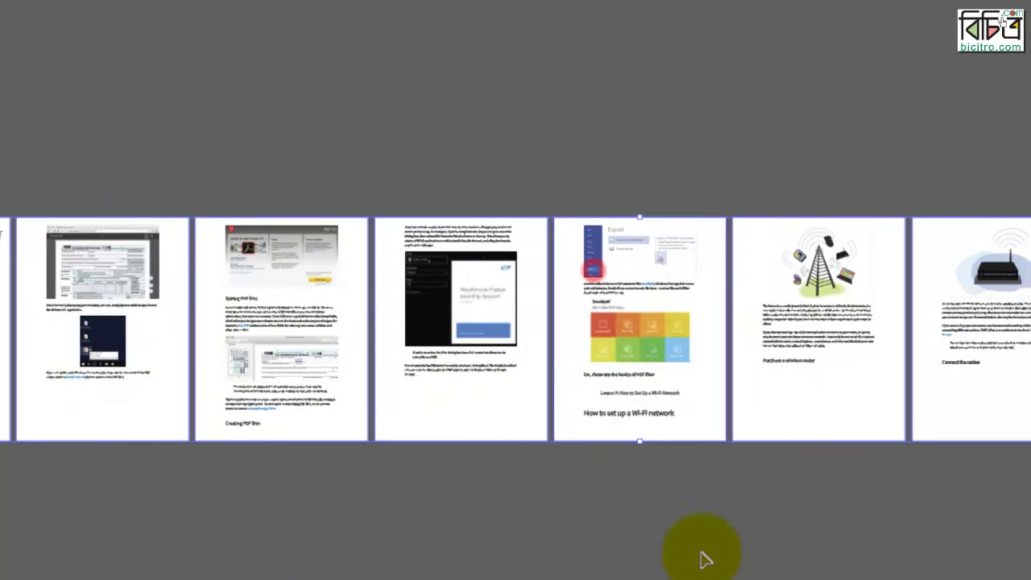
pyautogui.press('z')
pyautogui.moveTo(545, 252); pyautogui.dragTo(612, 258)
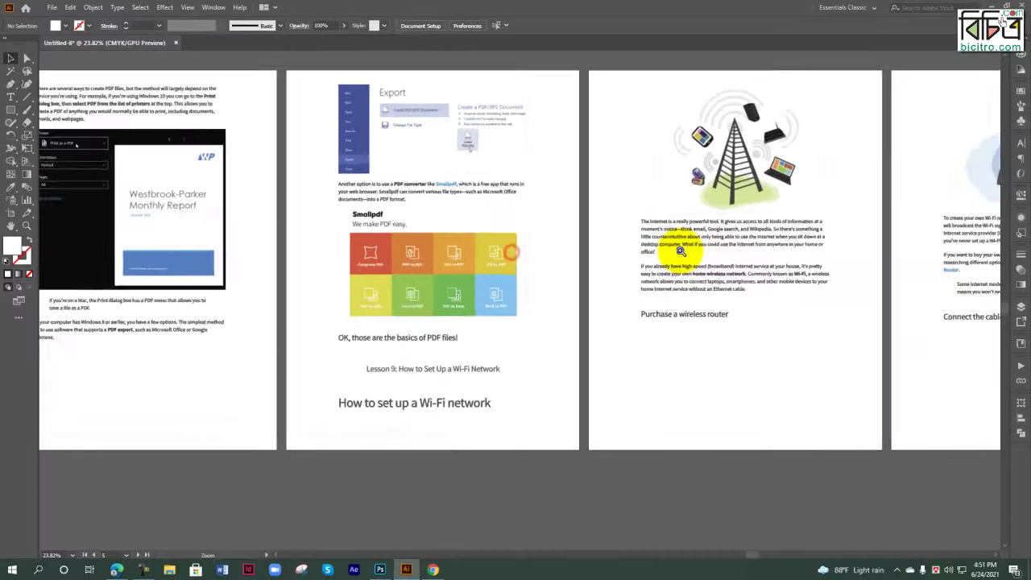
pyautogui.moveTo(725, 264)
pyautogui.mouseDown()
pyautogui.moveTo(559, 264)
pyautogui.moveTo(647, 231)
pyautogui.mouseUp()
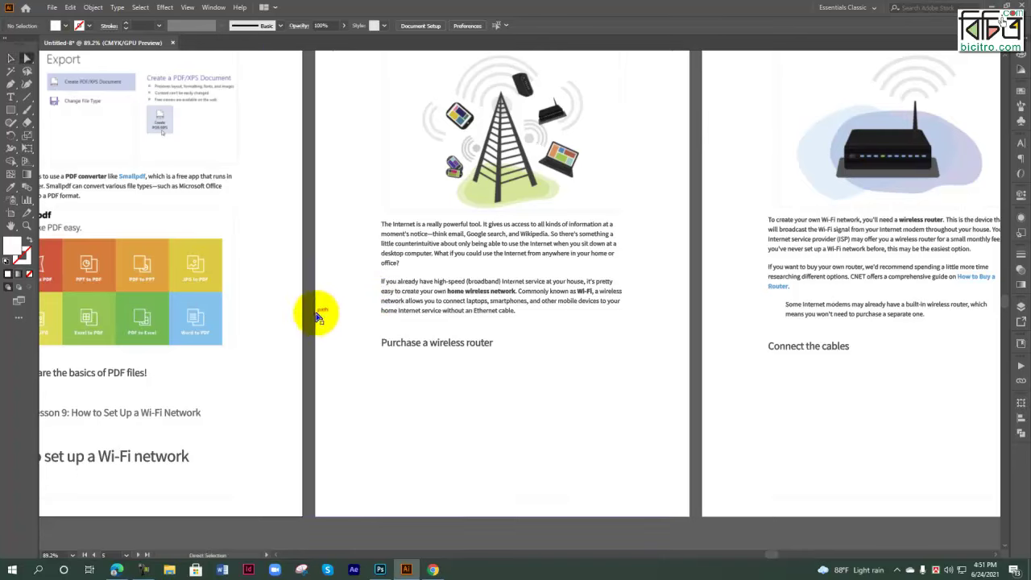
pyautogui.click(193, 149)
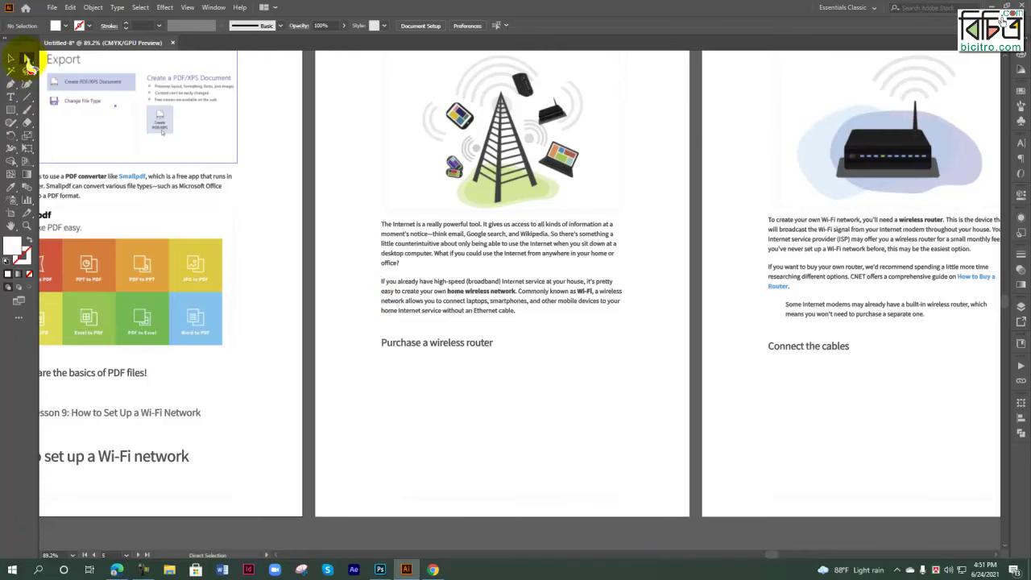
pyautogui.click(315, 320)
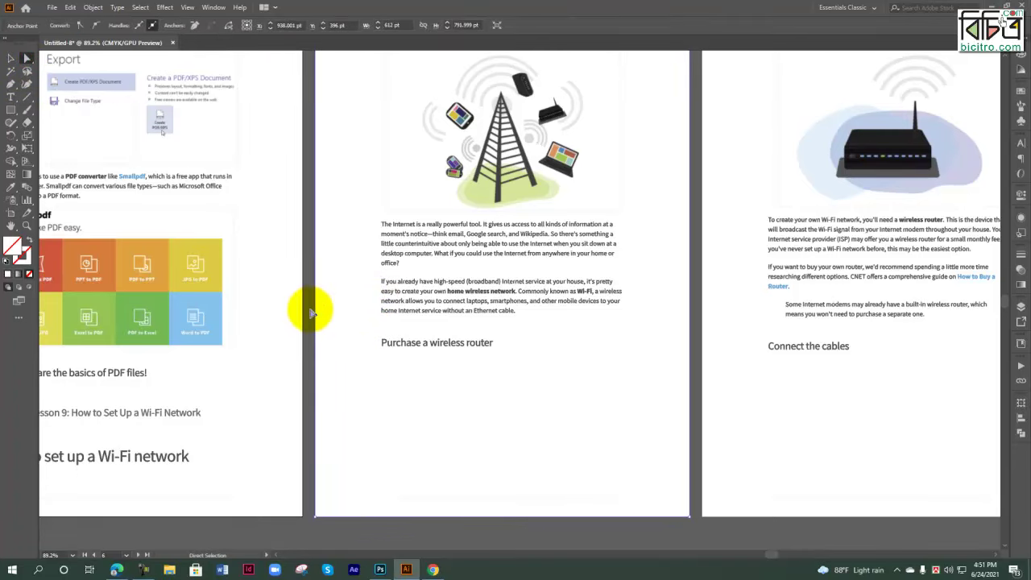
pyautogui.click(125, 119)
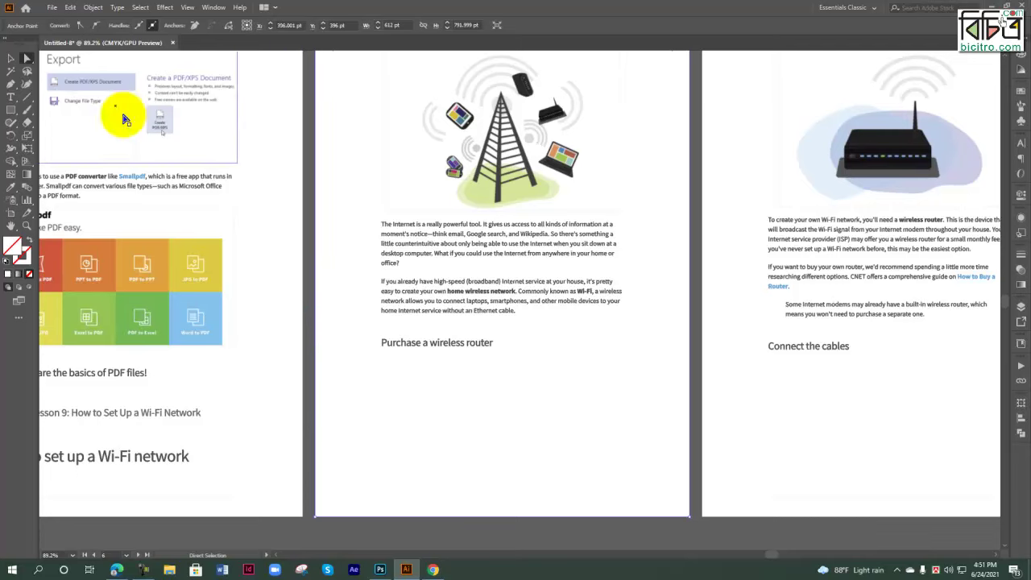
pyautogui.click(314, 286)
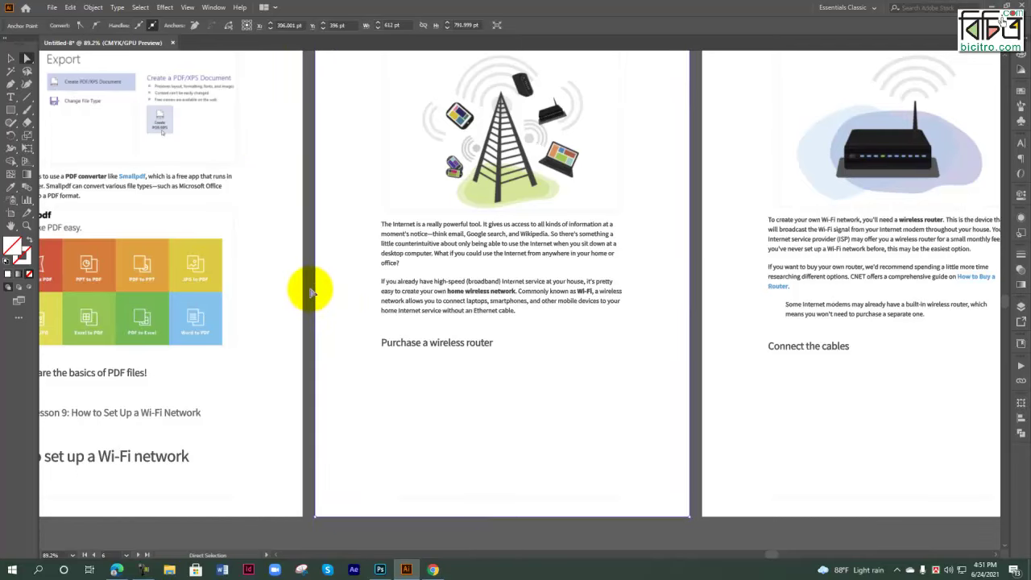
pyautogui.click(344, 312)
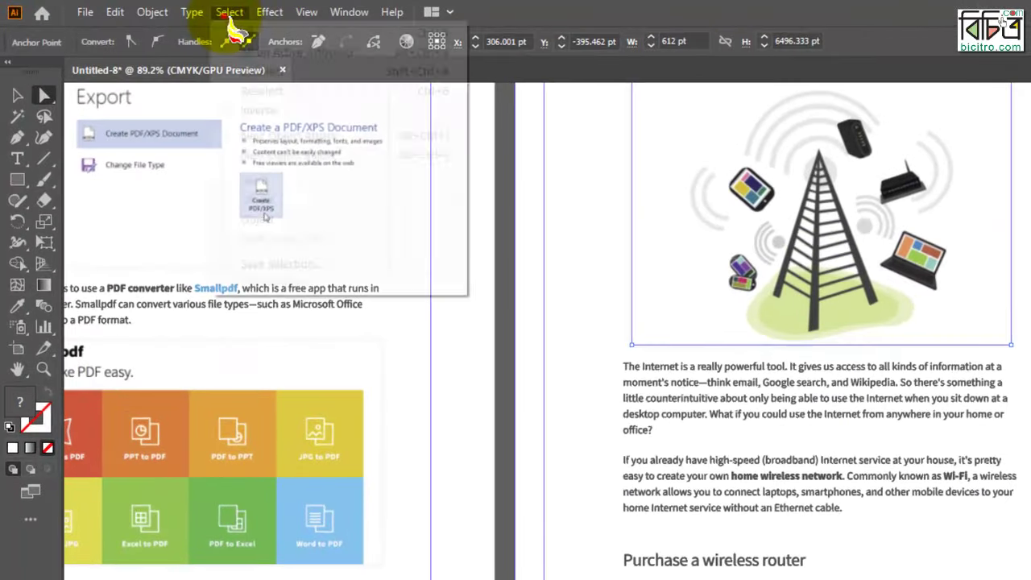
pyautogui.click(147, 7)
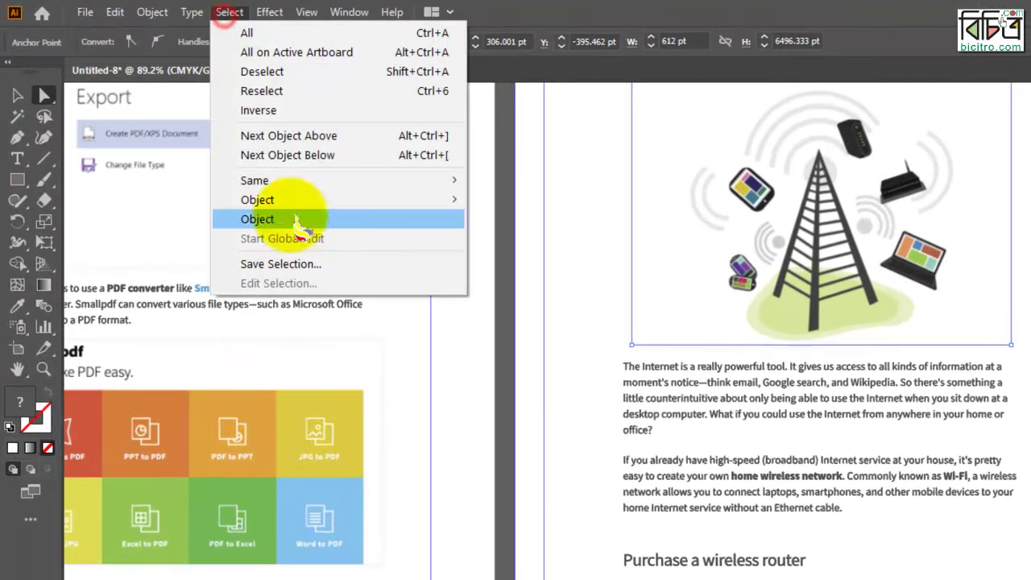
pyautogui.moveTo(255, 180)
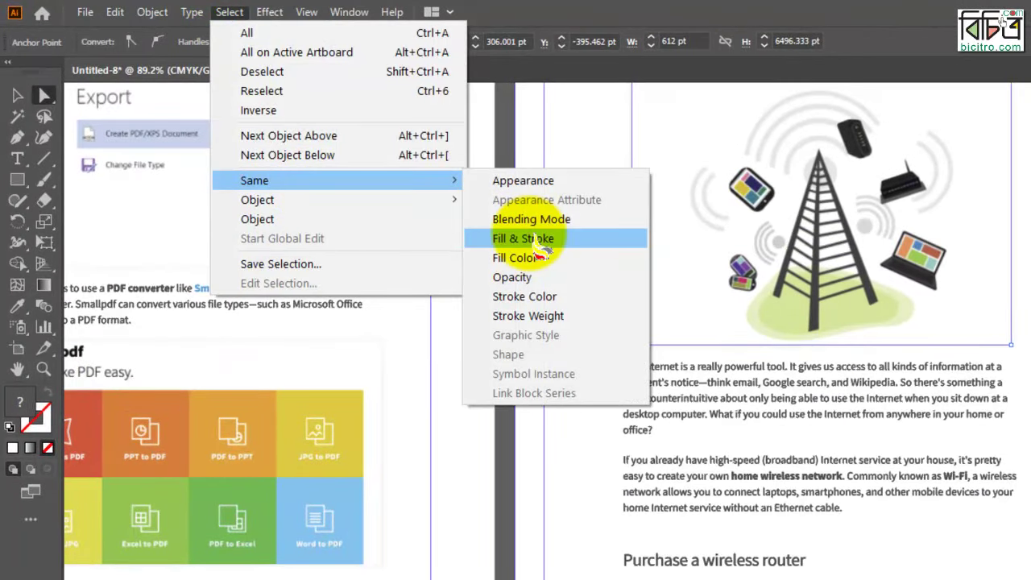
# Delete all the white page background rectangles, selected together via Select Same Fill & Stroke.
pyautogui.click(533, 242)
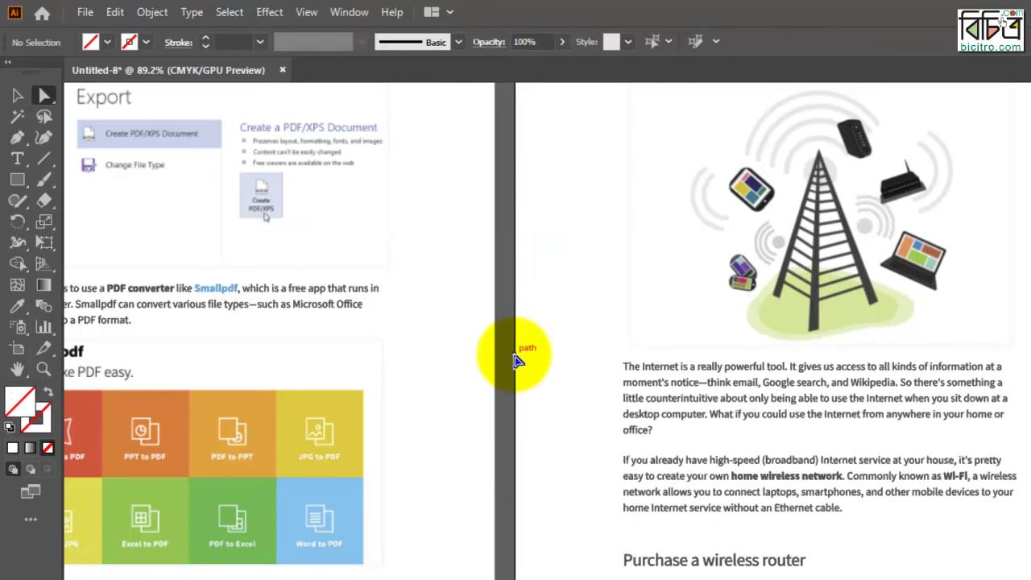
pyautogui.scroll(-2, 515, 360)
pyautogui.scroll(-1, 464, 284)
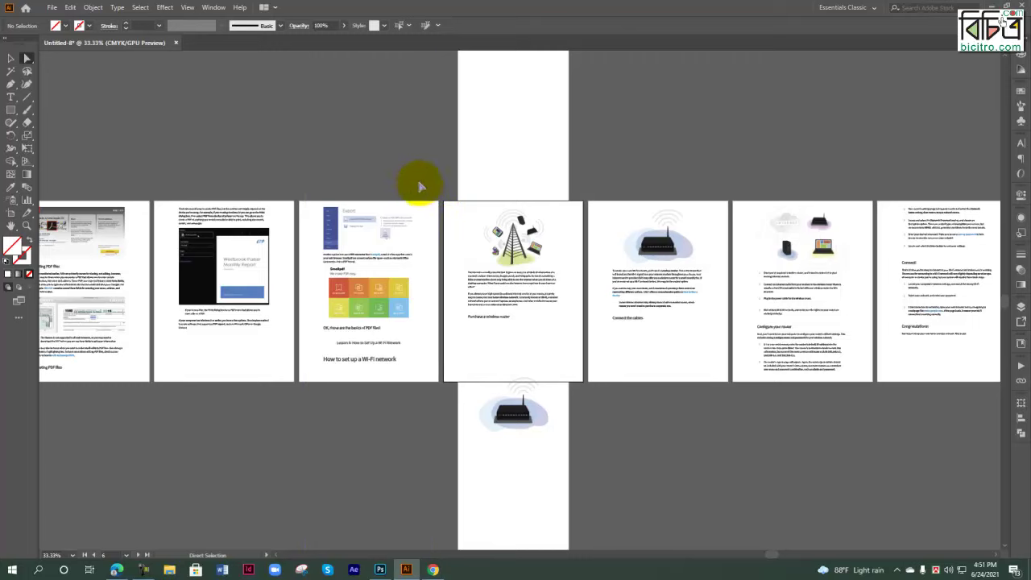
pyautogui.click(433, 208)
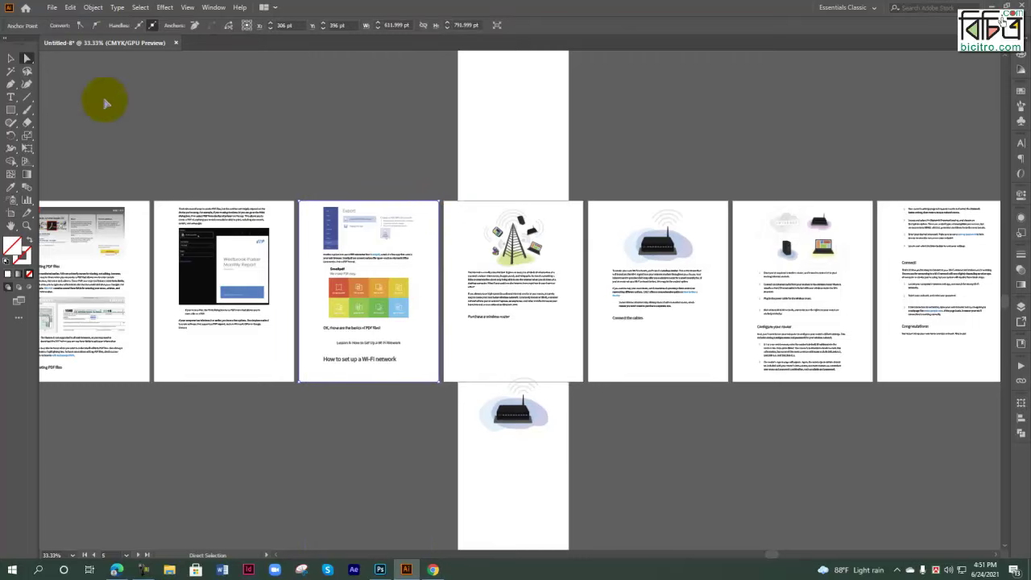
pyautogui.click(141, 8)
pyautogui.moveTo(157, 110)
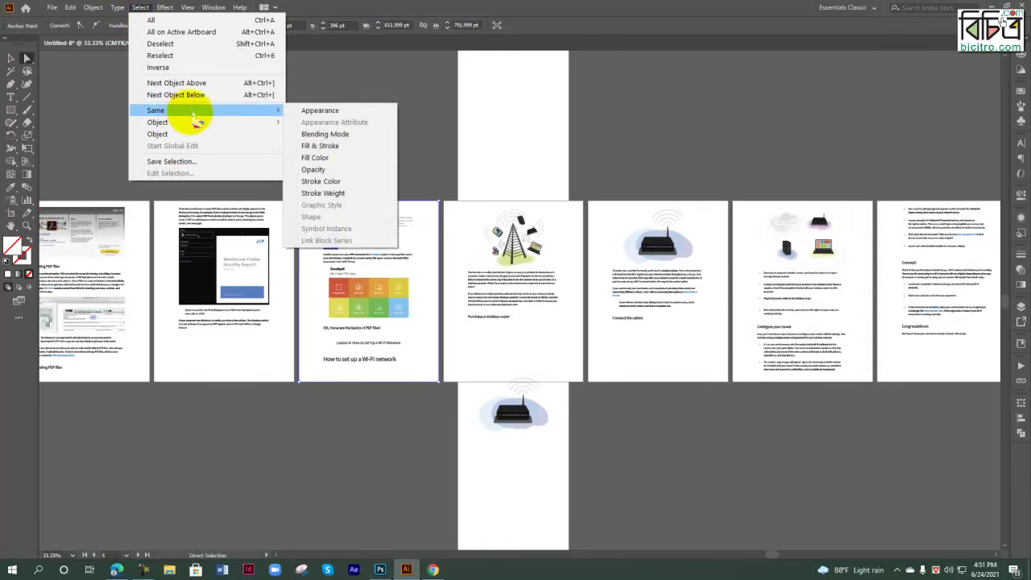
pyautogui.click(357, 159)
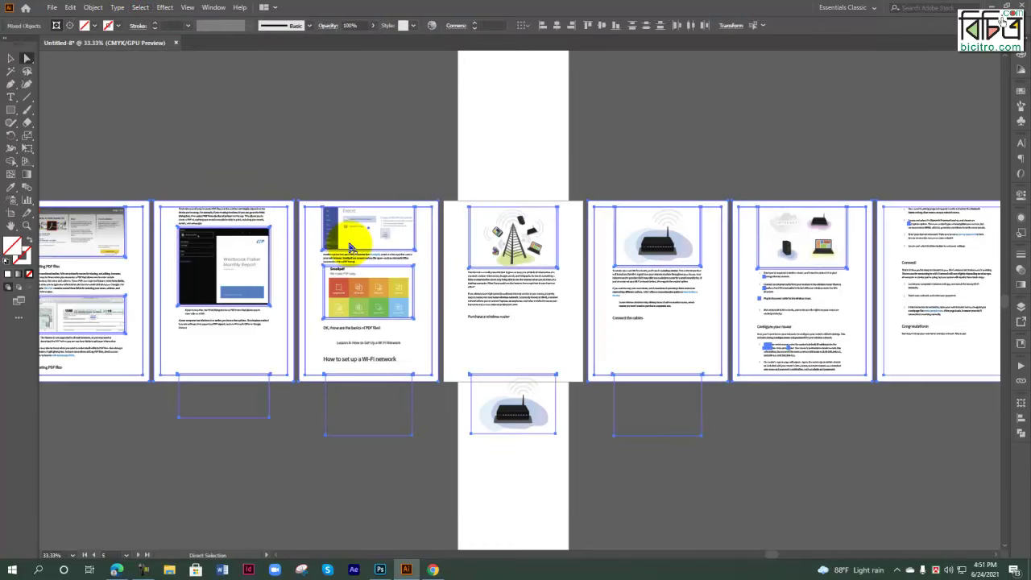
pyautogui.hotkey('ctrl', 'shift', 'a')
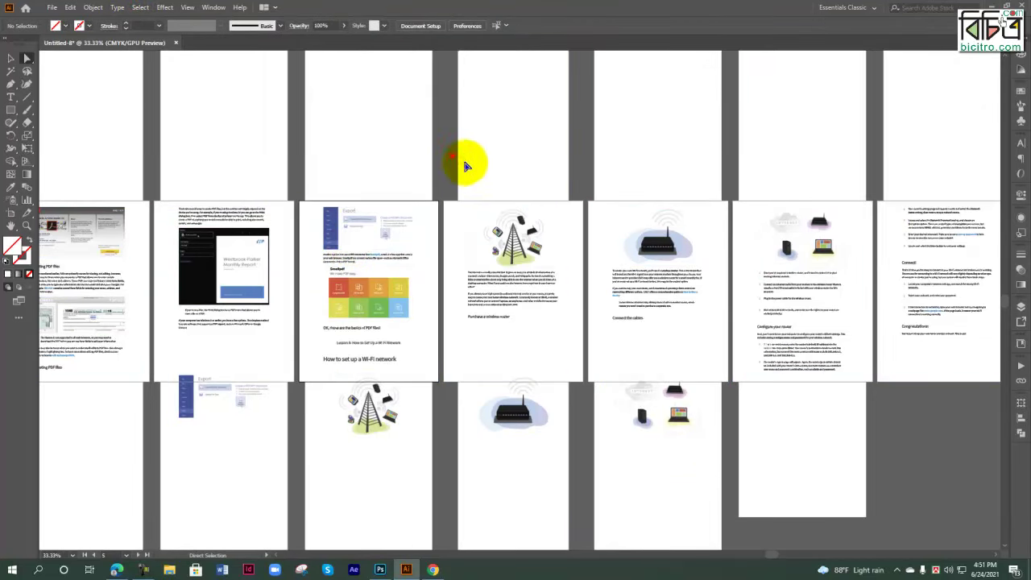
pyautogui.click(466, 166)
pyautogui.click(165, 8)
pyautogui.moveTo(156, 110)
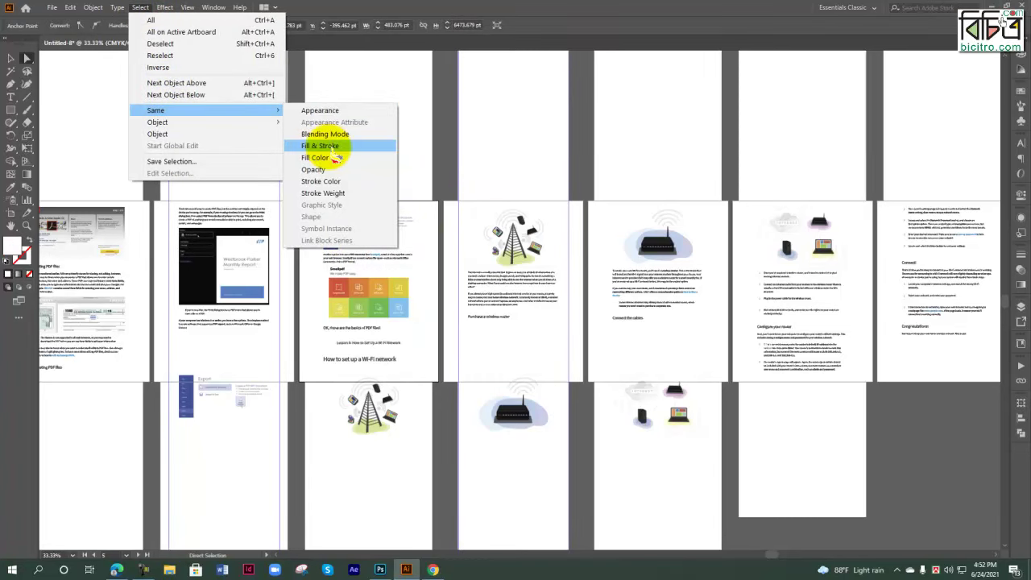
pyautogui.click(327, 147)
pyautogui.press('Delete')
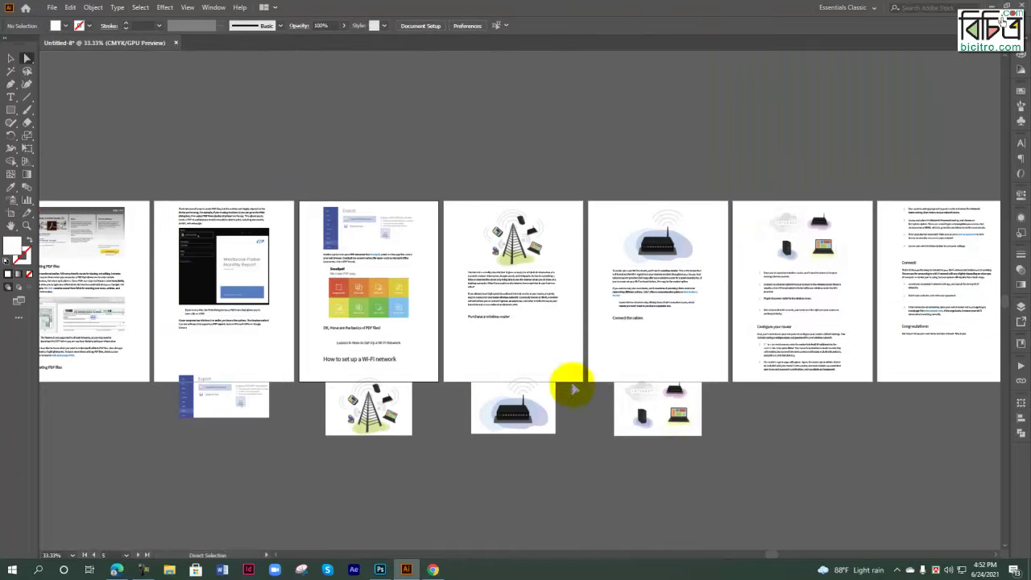
# Delete the five stray image copies lying below the row of pages.
pyautogui.moveTo(445, 163); pyautogui.dragTo(677, 378)
pyautogui.click(830, 501)
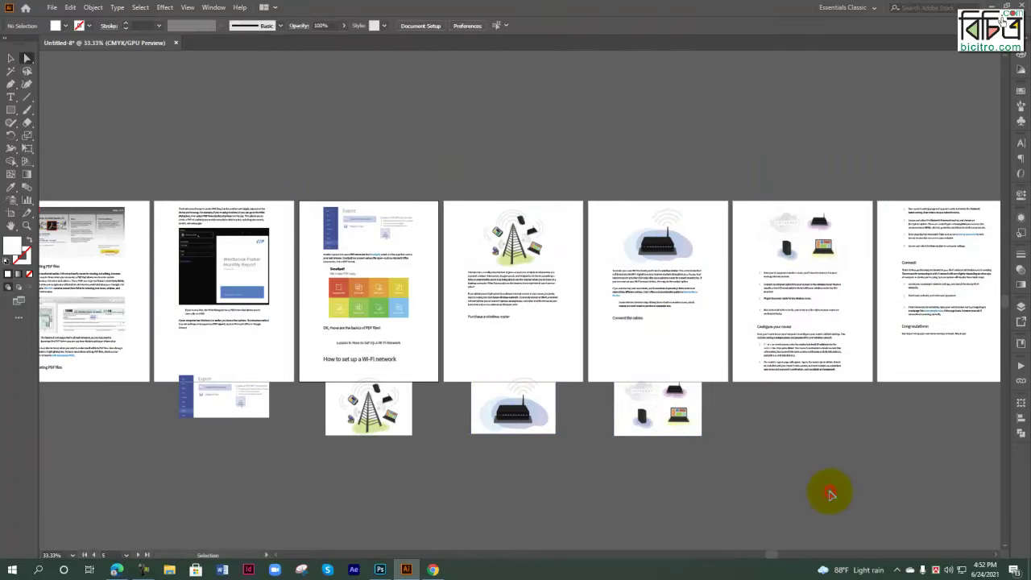
pyautogui.hotkey('ctrl', '-')
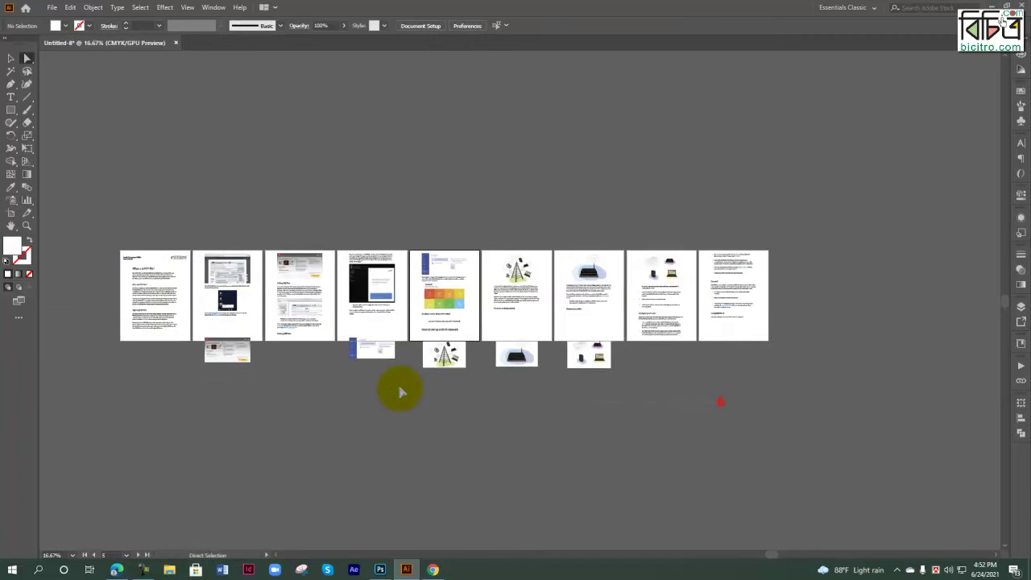
pyautogui.click(208, 355)
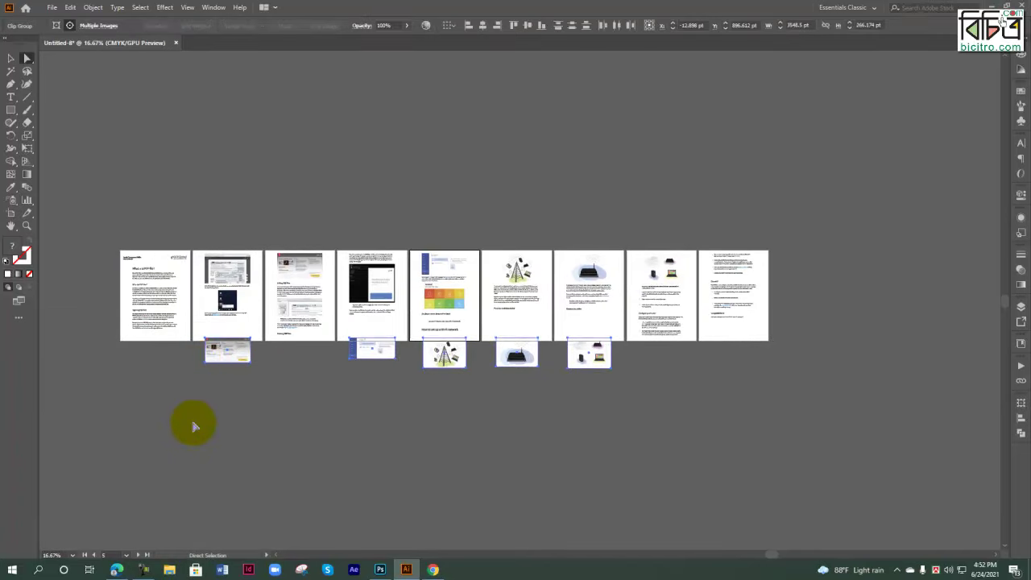
pyautogui.press('Delete')
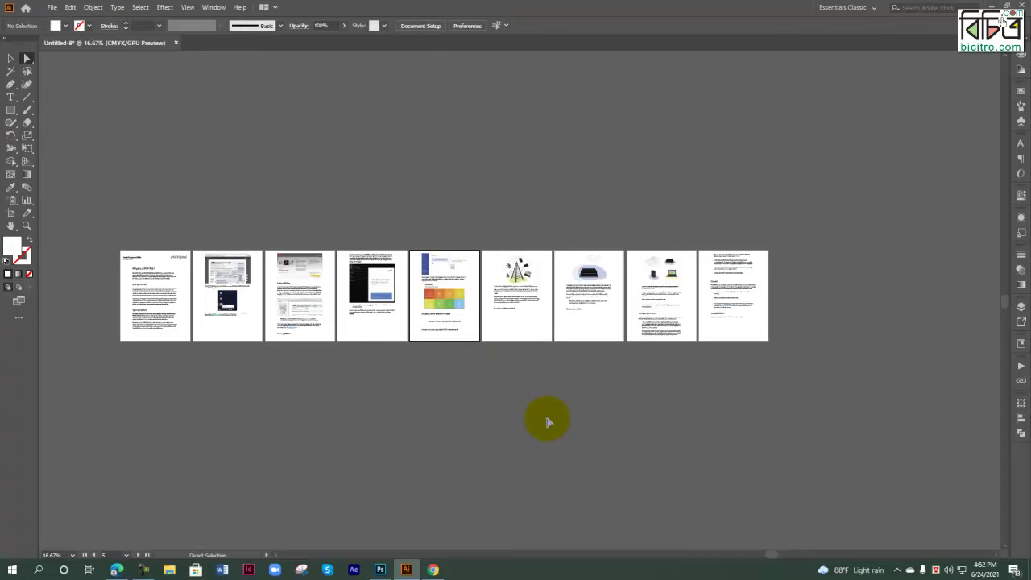
pyautogui.hotkey('ctrl', '+')
pyautogui.hotkey('ctrl', '+')
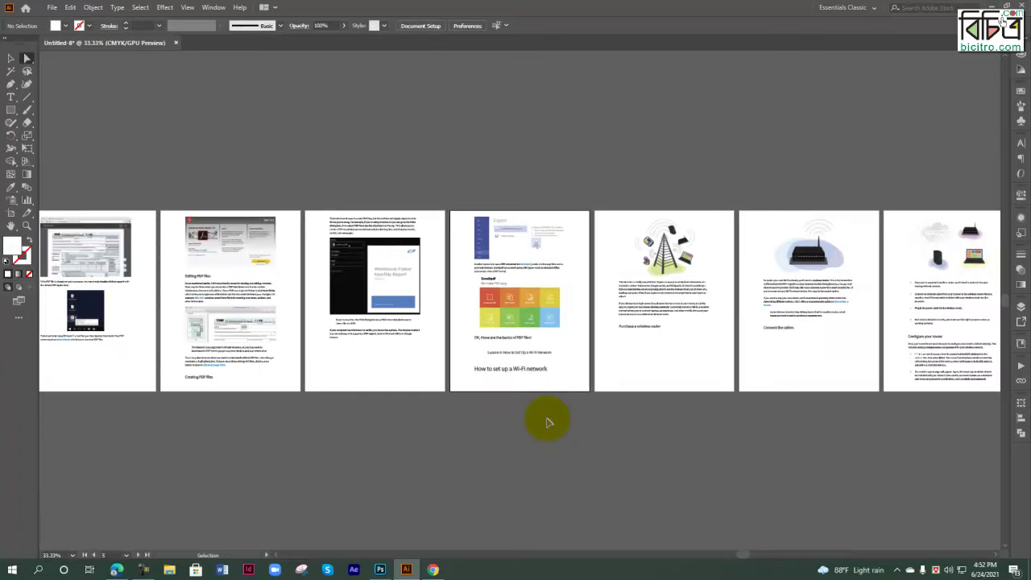
# Pan across the pages to check each one, from Editing PDF files to Congratulations!
pyautogui.hotkey('ctrl', '-')
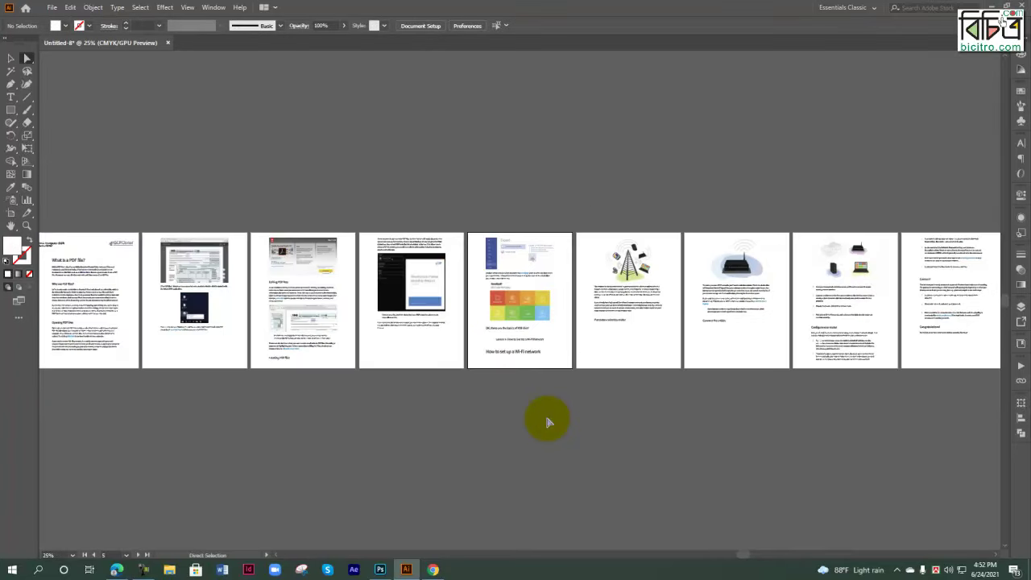
pyautogui.hscroll(-3, 511, 426)
pyautogui.hscroll(-2, 212, 301)
pyautogui.scroll(5, 212, 302)
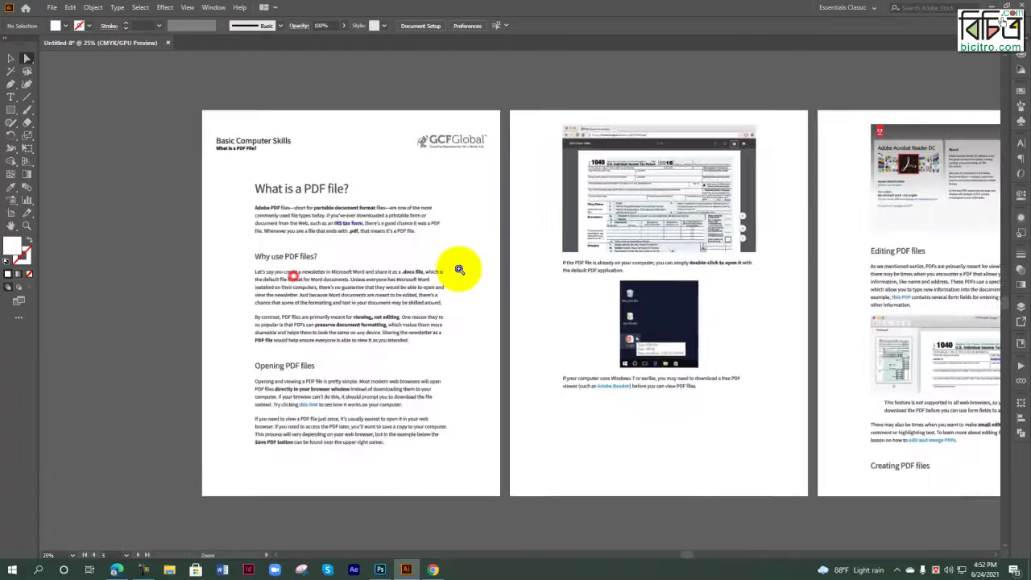
pyautogui.click(142, 284)
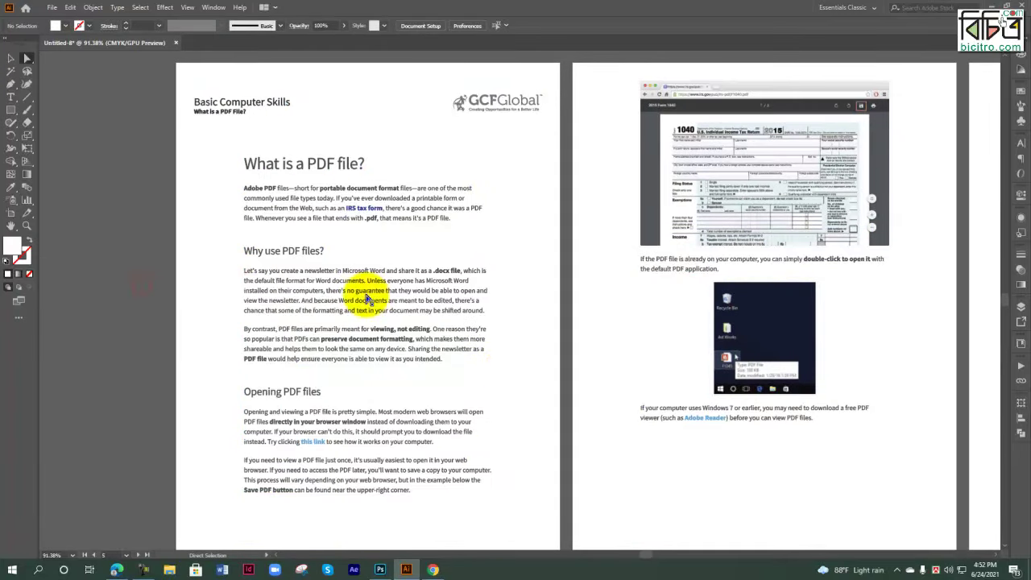
pyautogui.click(452, 382)
pyautogui.moveTo(572, 328)
pyautogui.mouseDown()
pyautogui.moveTo(779, 327)
pyautogui.moveTo(368, 333)
pyautogui.mouseUp()
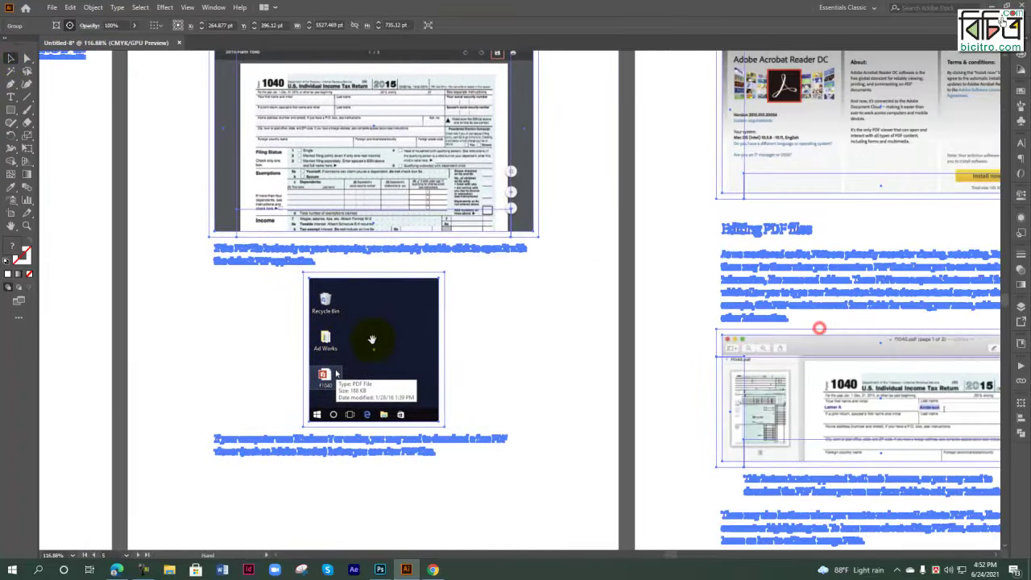
pyautogui.moveTo(656, 249)
pyautogui.mouseDown()
pyautogui.moveTo(239, 244)
pyautogui.moveTo(373, 244)
pyautogui.mouseUp()
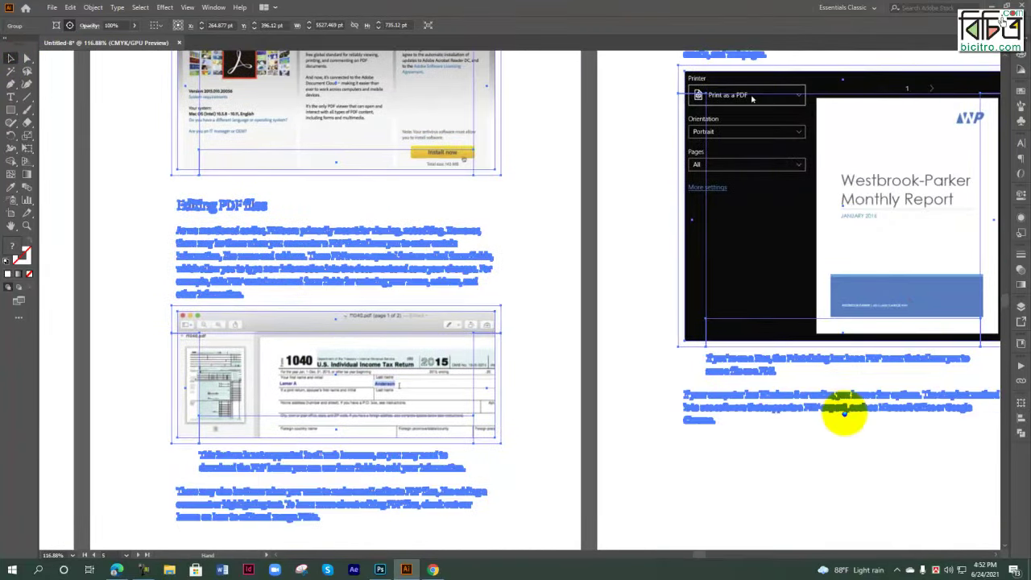
pyautogui.moveTo(844, 414); pyautogui.dragTo(346, 411)
pyautogui.moveTo(966, 382); pyautogui.dragTo(421, 380)
pyautogui.moveTo(798, 342)
pyautogui.mouseDown()
pyautogui.moveTo(252, 338)
pyautogui.moveTo(610, 345)
pyautogui.moveTo(192, 353)
pyautogui.mouseUp()
pyautogui.moveTo(856, 353); pyautogui.dragTo(596, 373)
pyautogui.moveTo(367, 407); pyautogui.dragTo(724, 387)
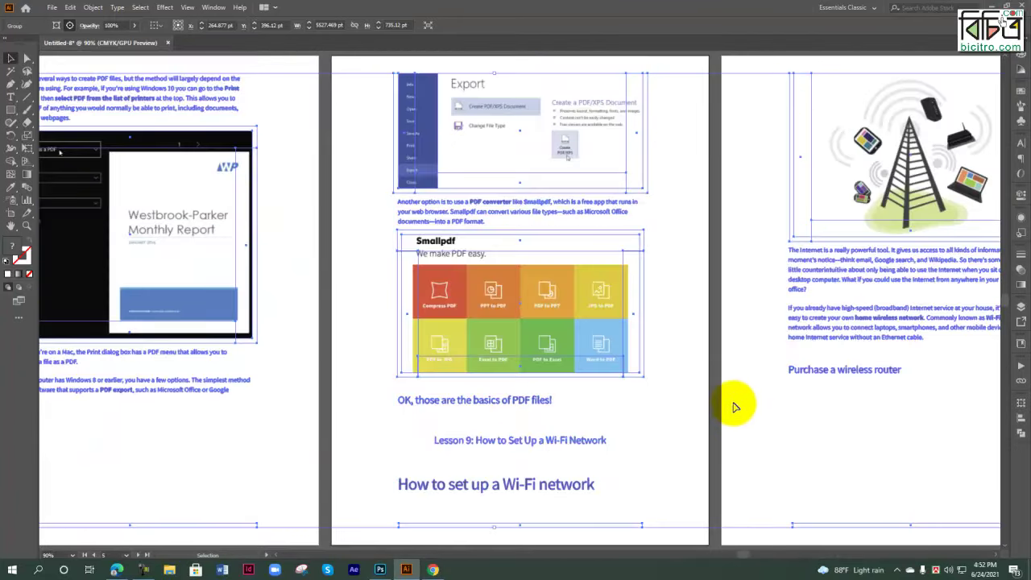
# Zoom out and select all artwork on every page with the Selection tool.
pyautogui.click(734, 406)
pyautogui.press('a')
pyautogui.hotkey('ctrl', '-')
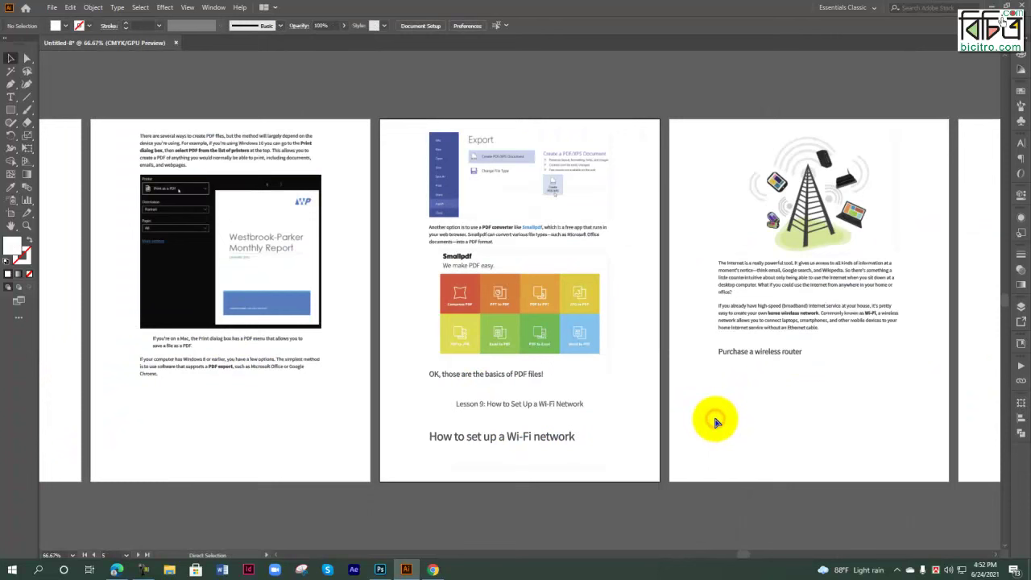
pyautogui.press('v')
pyautogui.hotkey('ctrl', 'a')
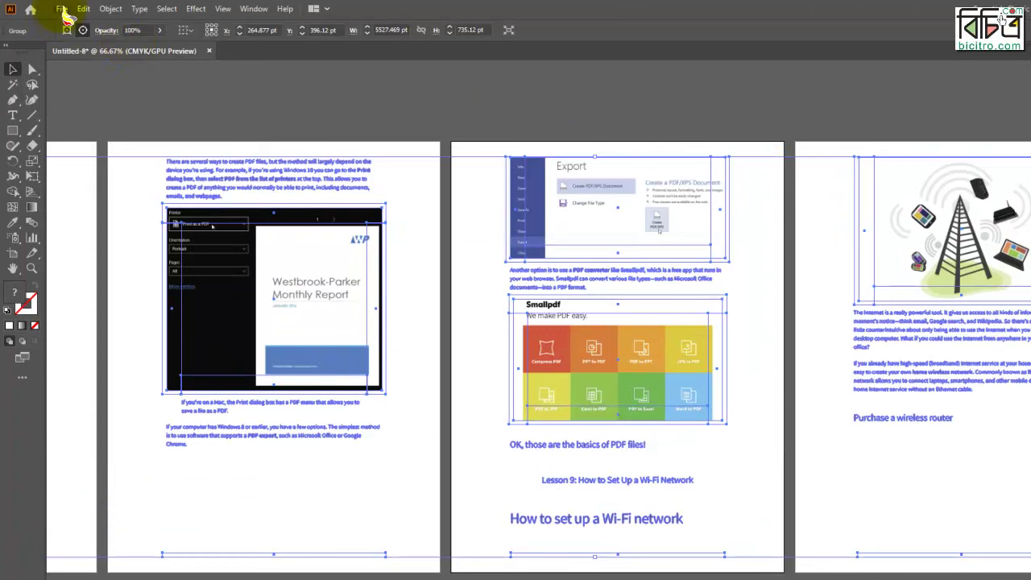
# Save the document to the Desktop as 'pdf edit final' in Illustrator 2020 format.
pyautogui.click(52, 7)
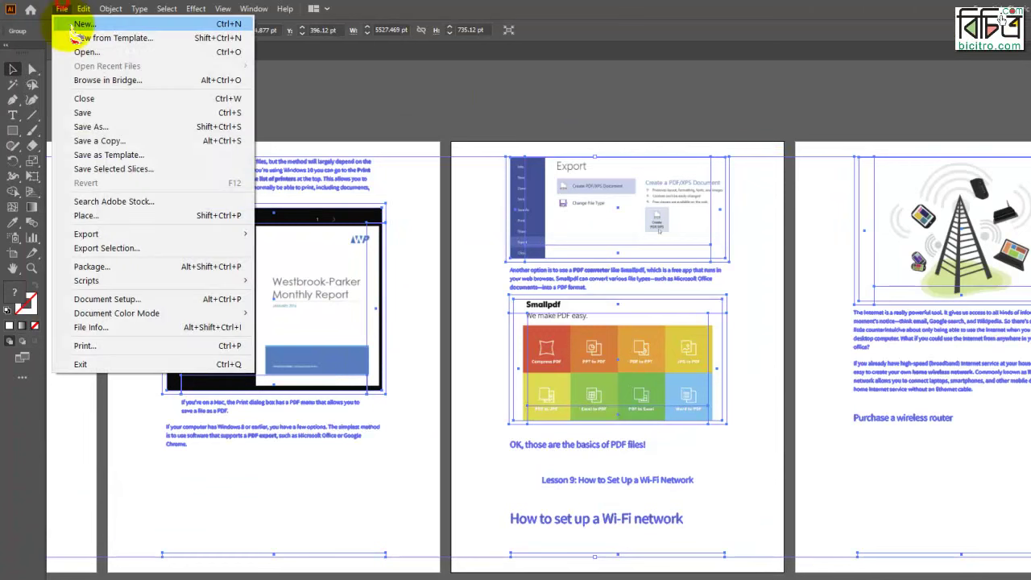
pyautogui.click(92, 127)
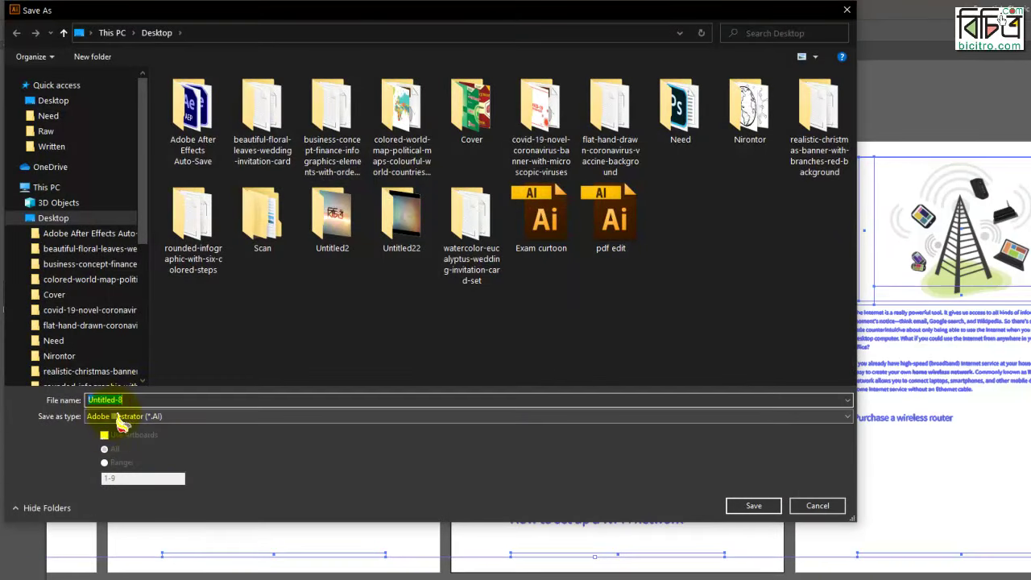
pyautogui.write('pdf edit final')
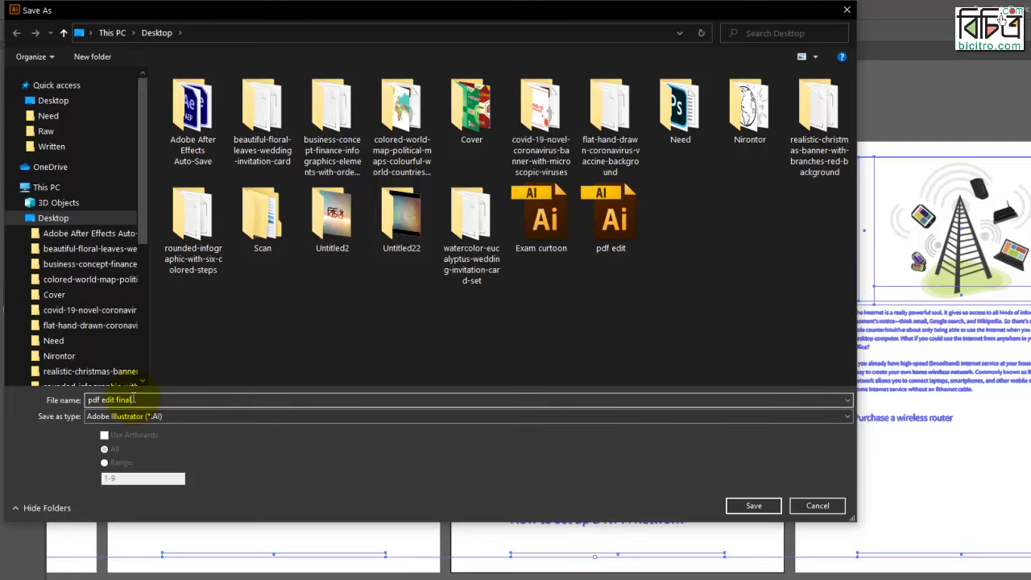
pyautogui.press('Return')
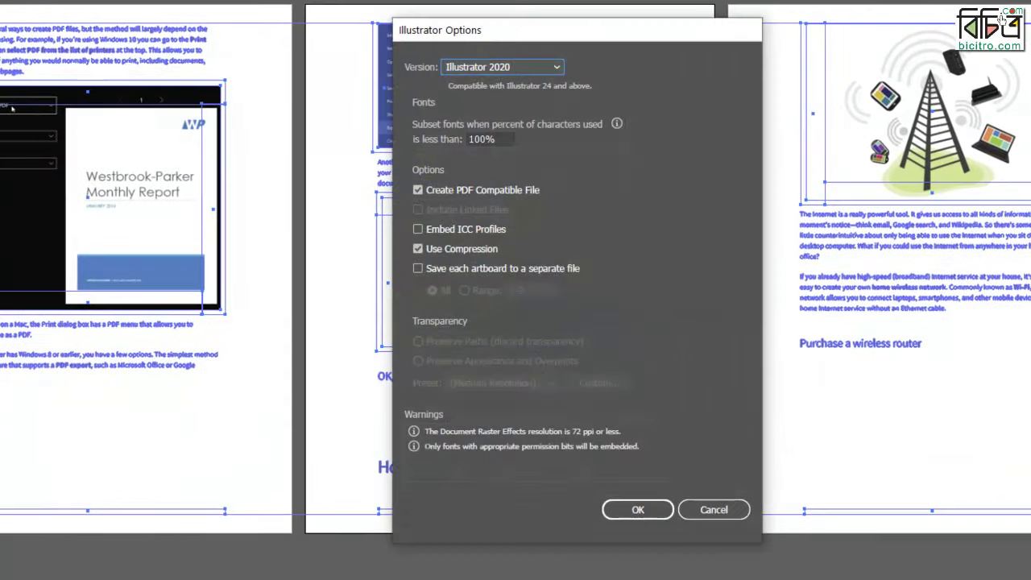
pyautogui.click(638, 509)
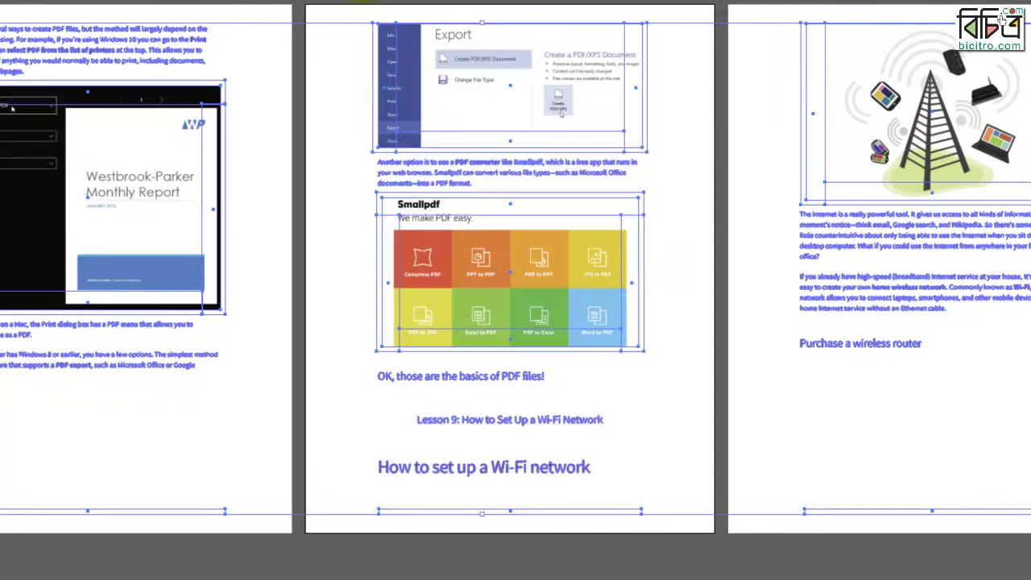